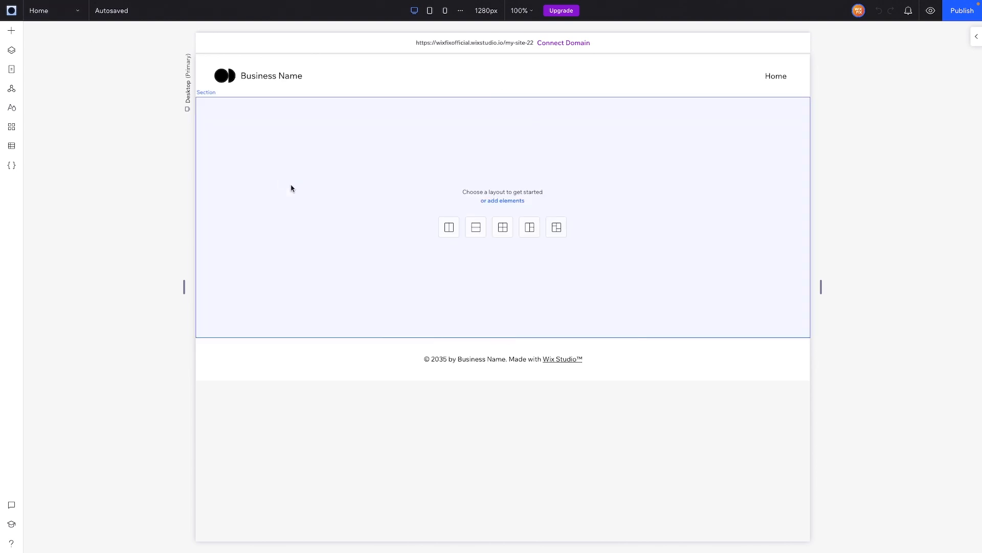
pyautogui.click(298, 188)
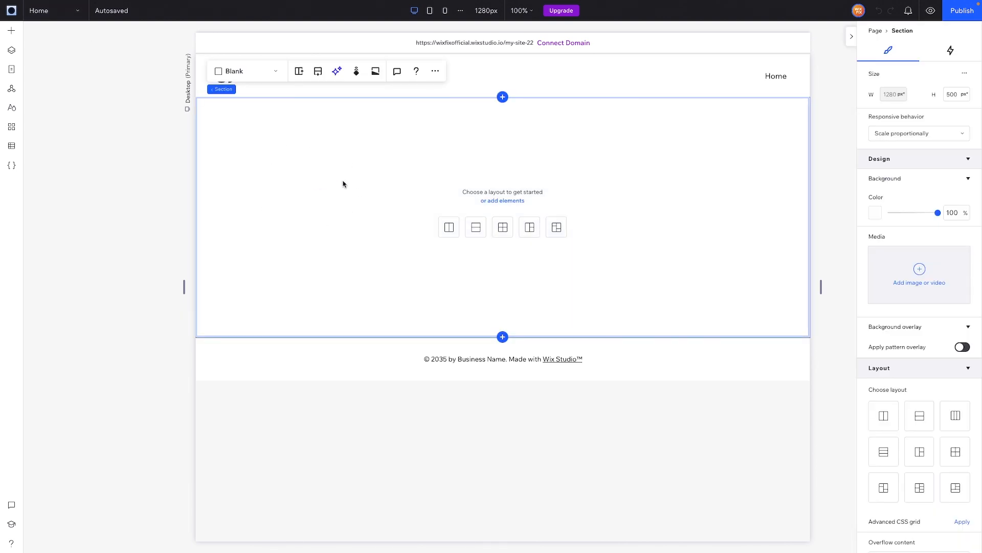
pyautogui.click(178, 155)
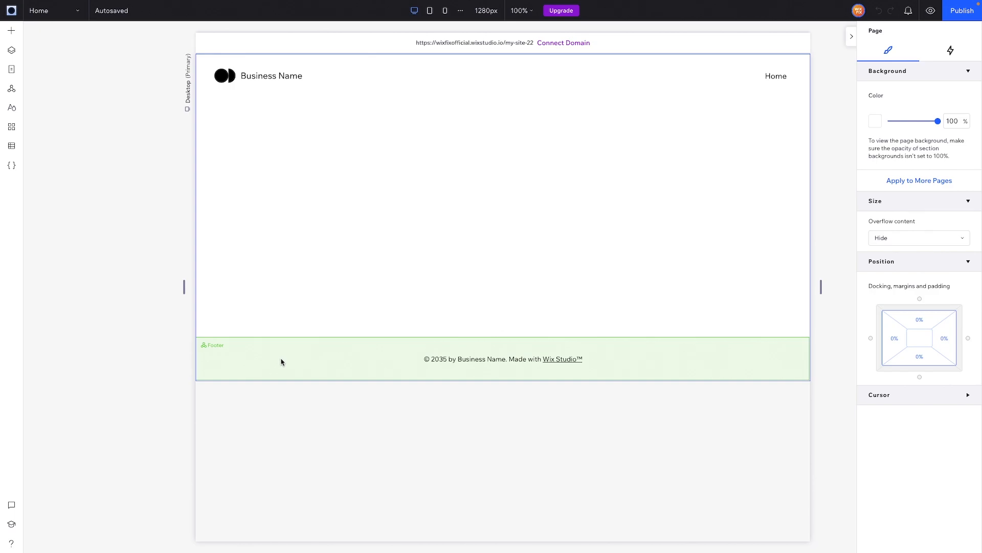
# Add a standard blank page to the site and name it ALT
pyautogui.click(11, 70)
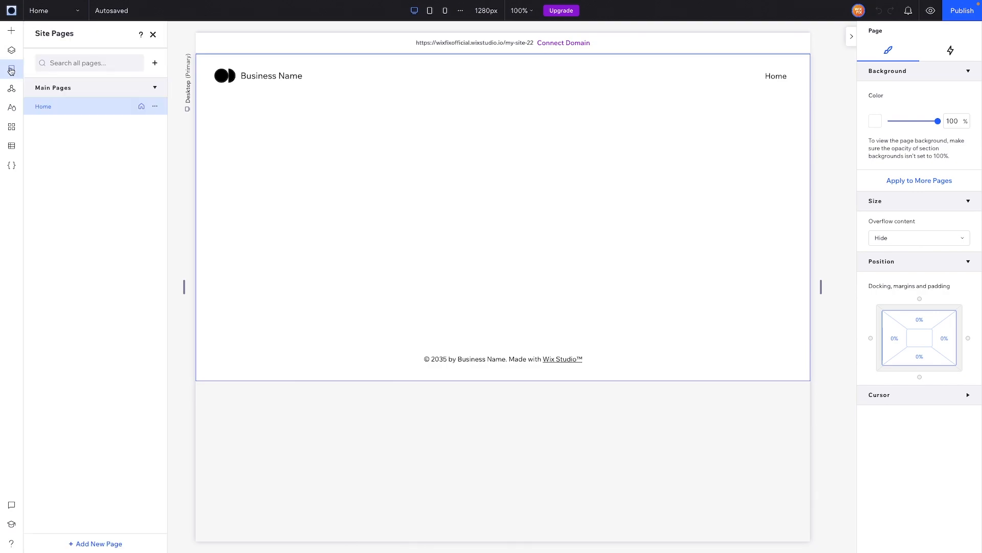
pyautogui.click(155, 63)
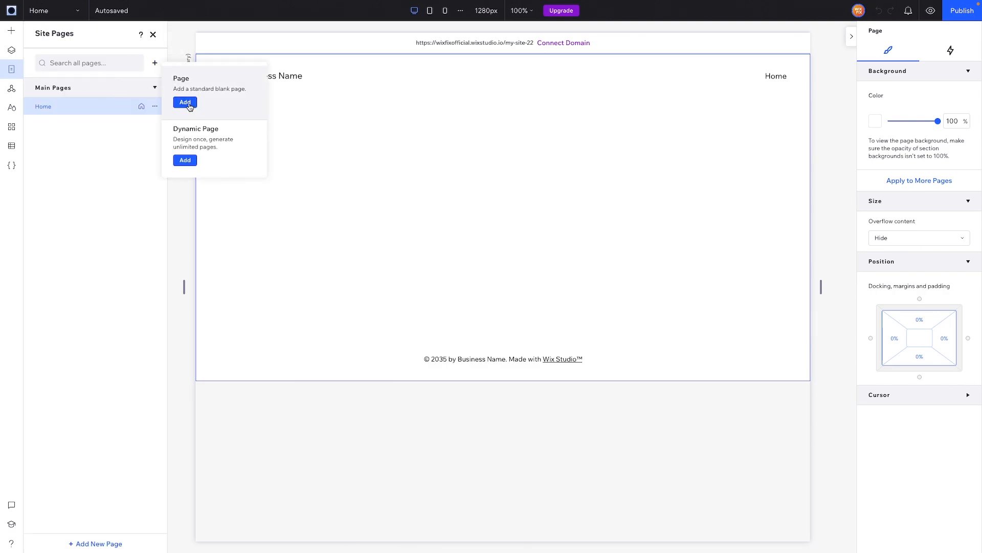
pyautogui.click(185, 102)
pyautogui.doubleClick(95, 123)
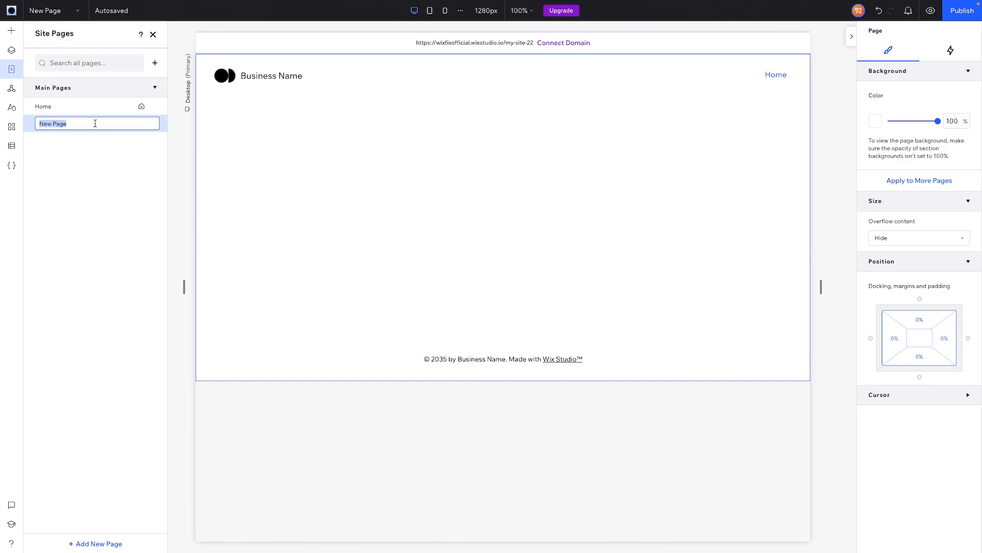
pyautogui.write('ALT')
pyautogui.press('Return')
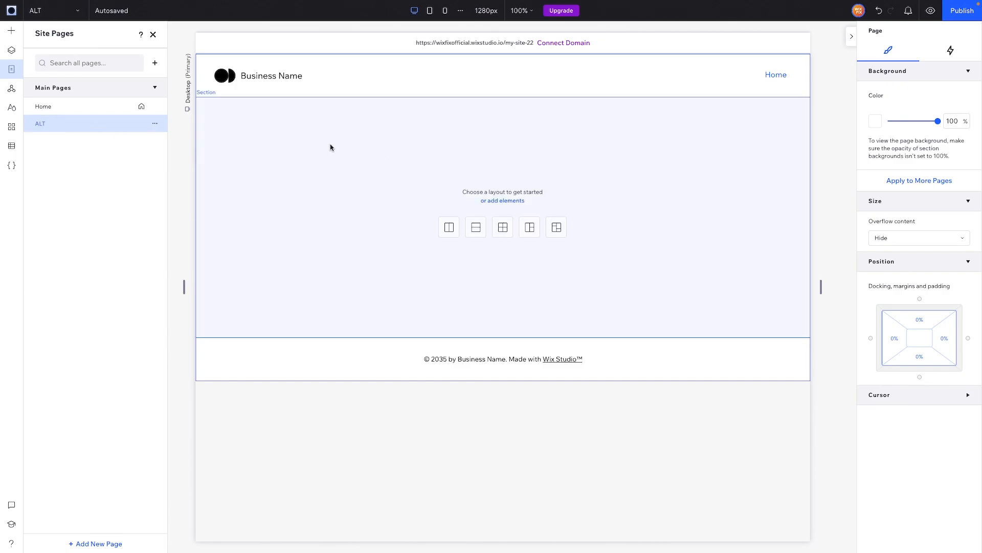
pyautogui.click(330, 147)
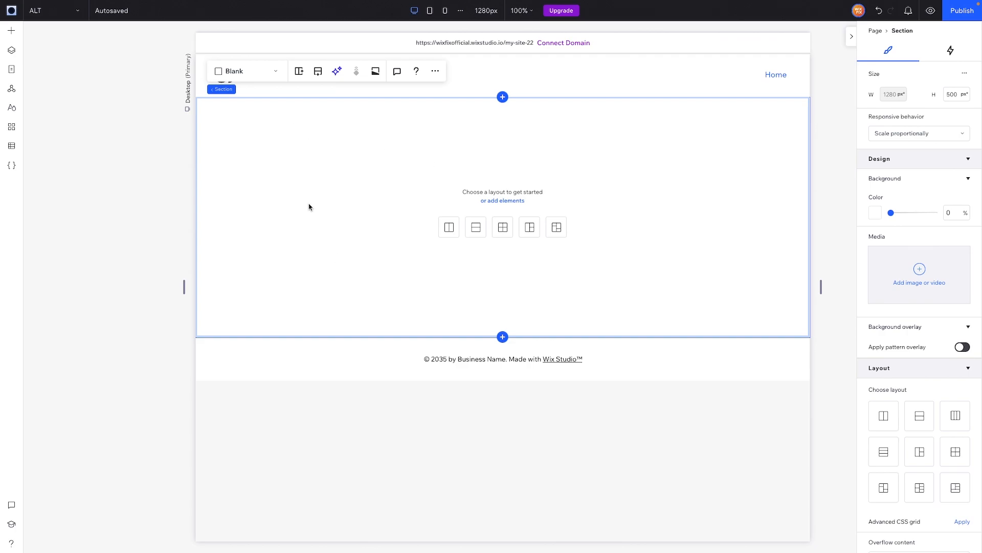
pyautogui.click(471, 93)
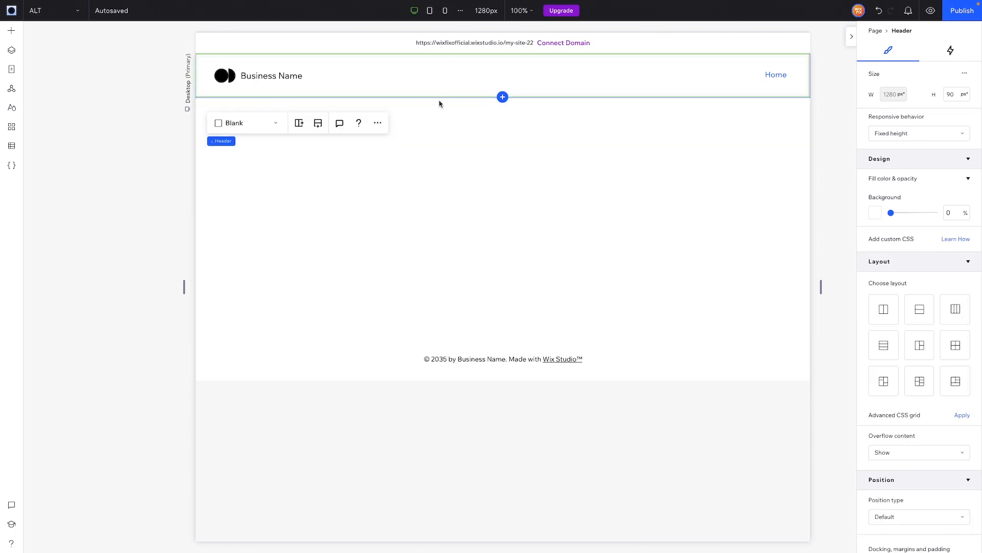
pyautogui.click(351, 354)
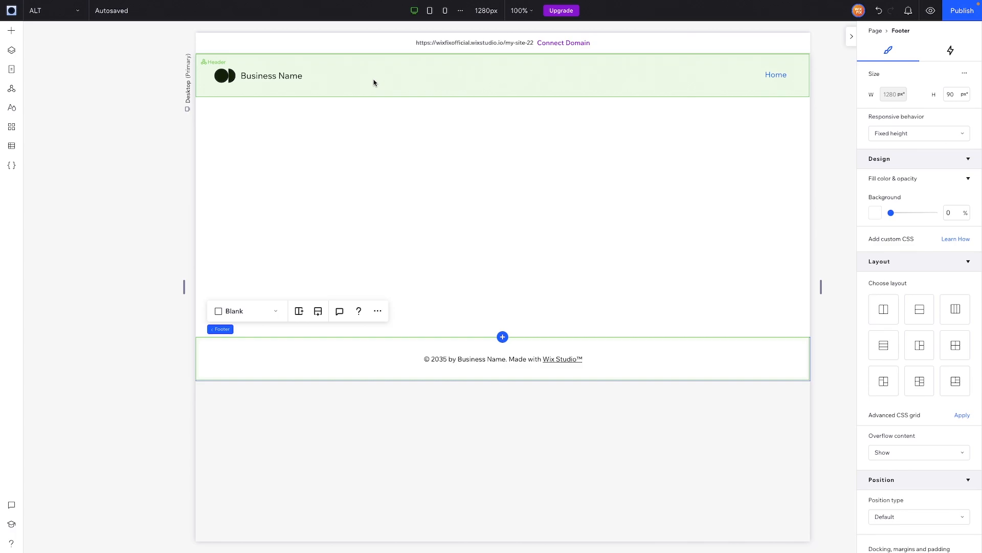
# Set the background color of the ALT page's empty section to the black theme color
pyautogui.click(410, 208)
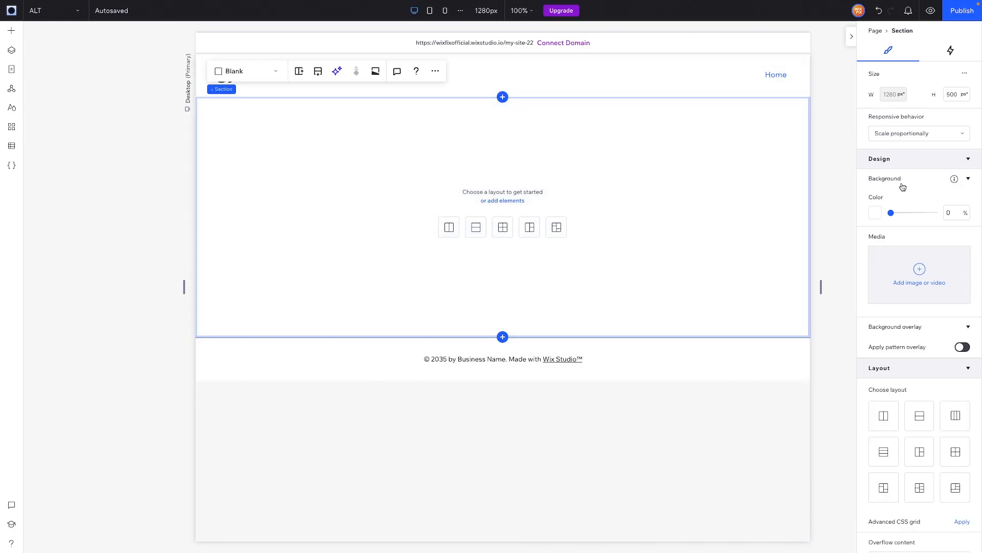
pyautogui.click(875, 213)
pyautogui.click(962, 299)
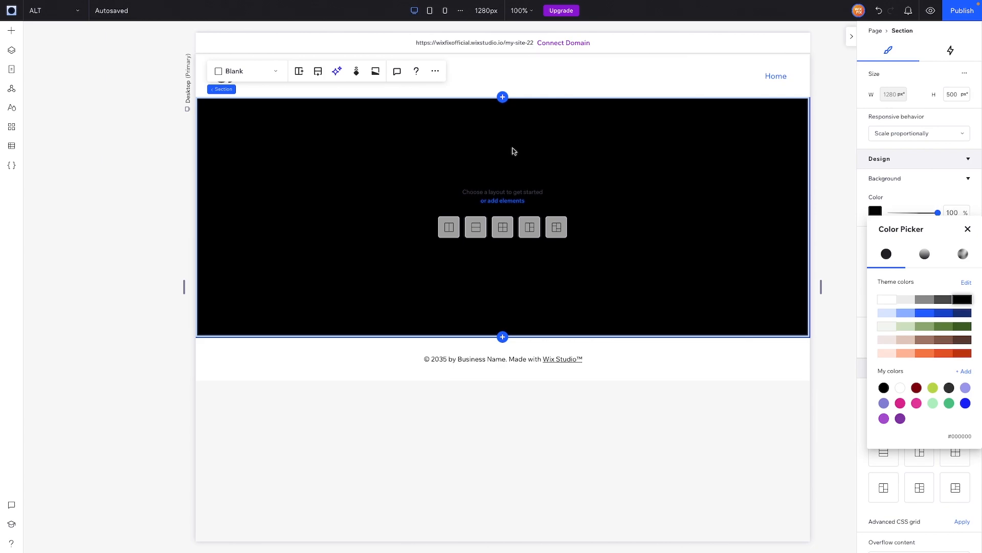
# On the Home page, set the fill of the header's logo vector art to the medium blue theme color
pyautogui.click(41, 12)
pyautogui.click(41, 31)
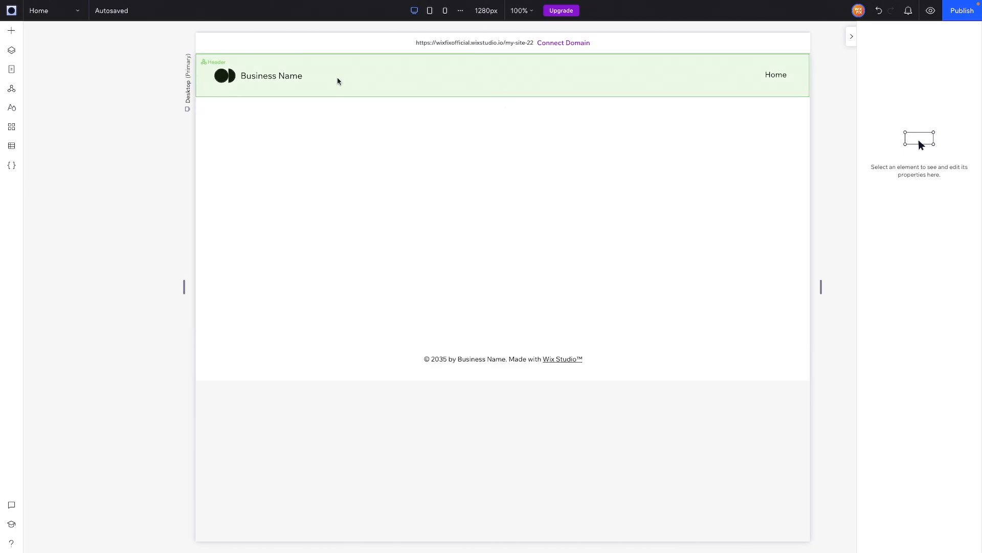
pyautogui.click(232, 78)
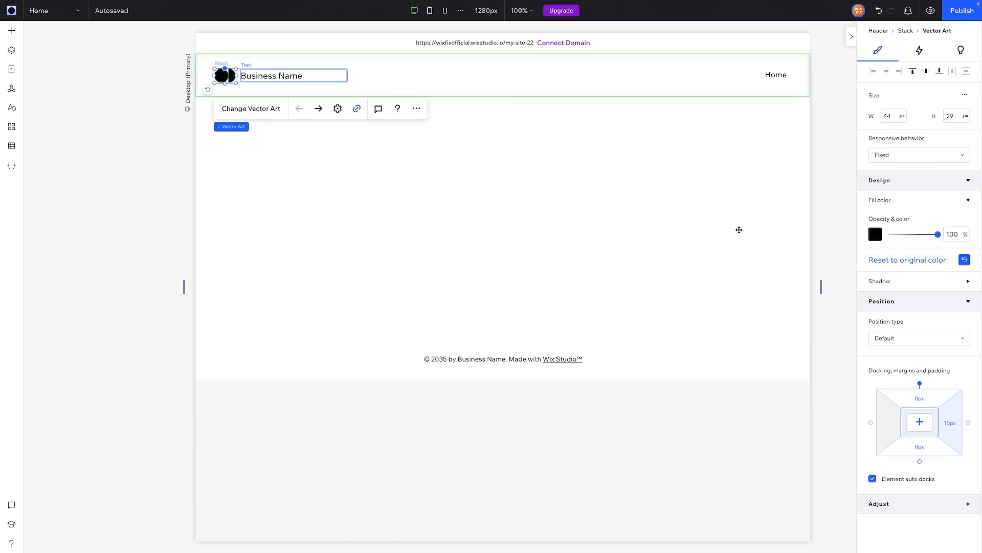
pyautogui.click(875, 234)
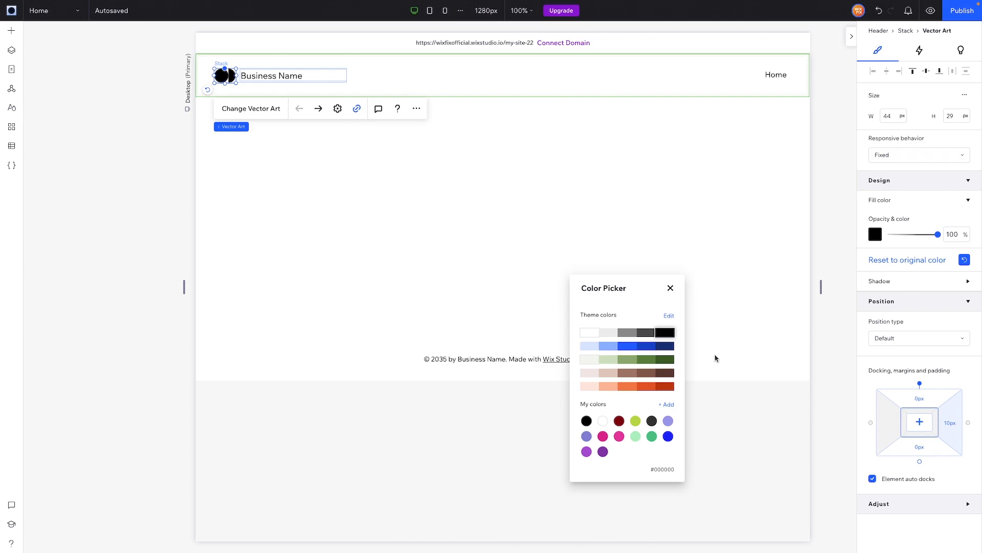
pyautogui.click(627, 346)
pyautogui.click(484, 209)
# On the ALT page, duplicate the default header in the global sections and name the copy Dark Header
pyautogui.click(51, 10)
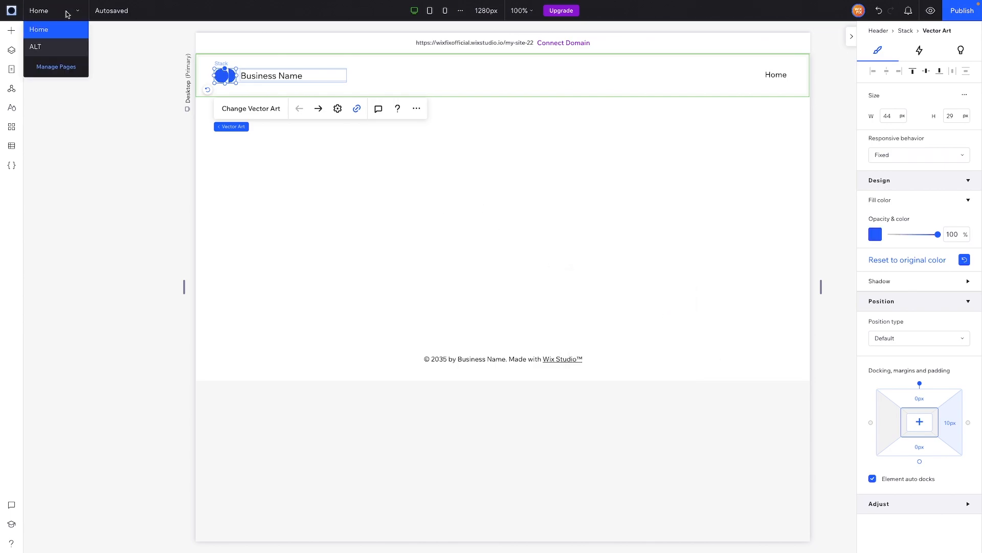
pyautogui.click(55, 49)
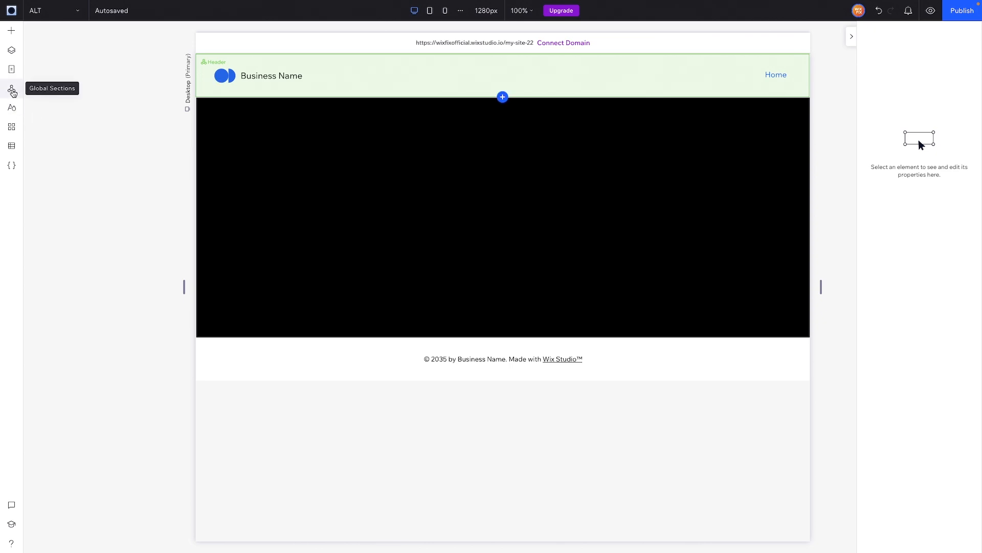
pyautogui.click(12, 91)
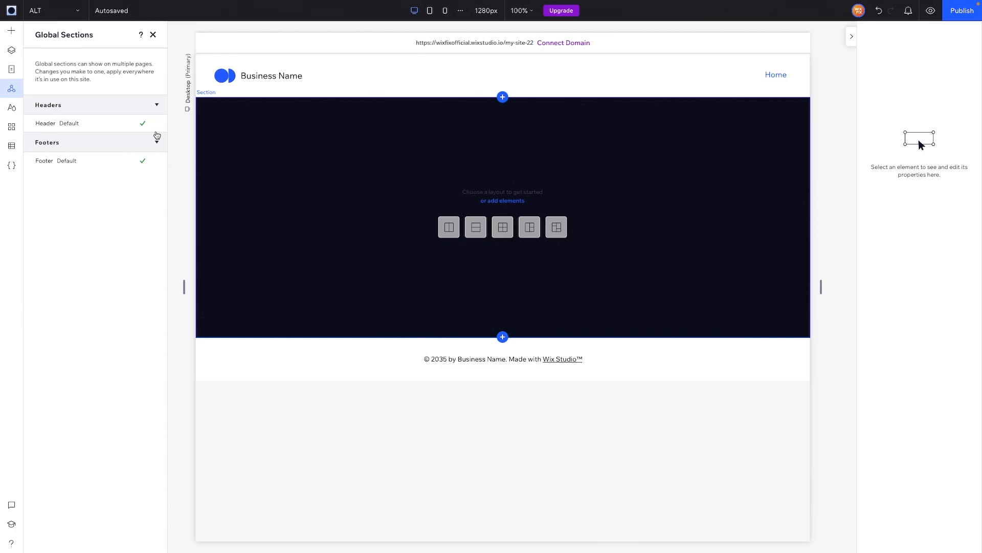
pyautogui.click(154, 126)
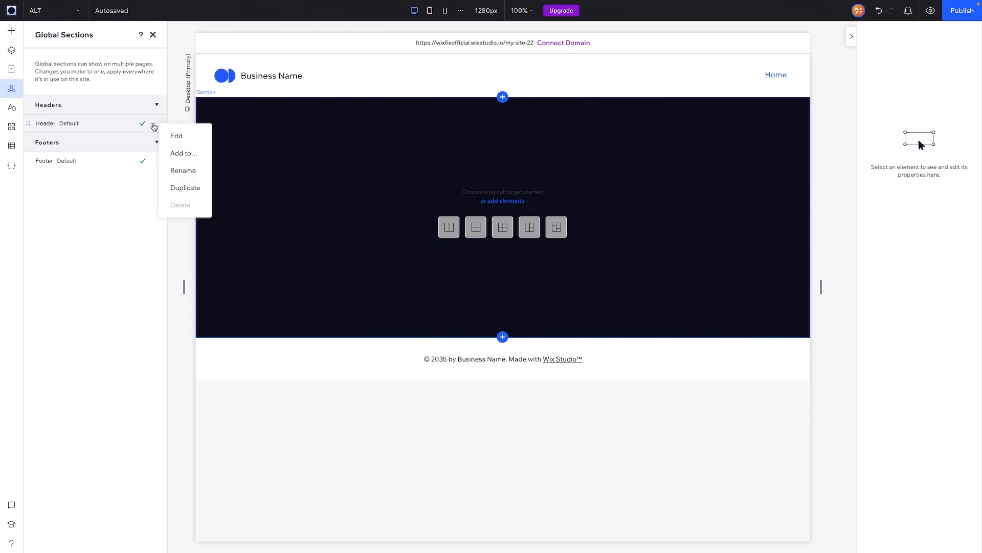
pyautogui.click(182, 188)
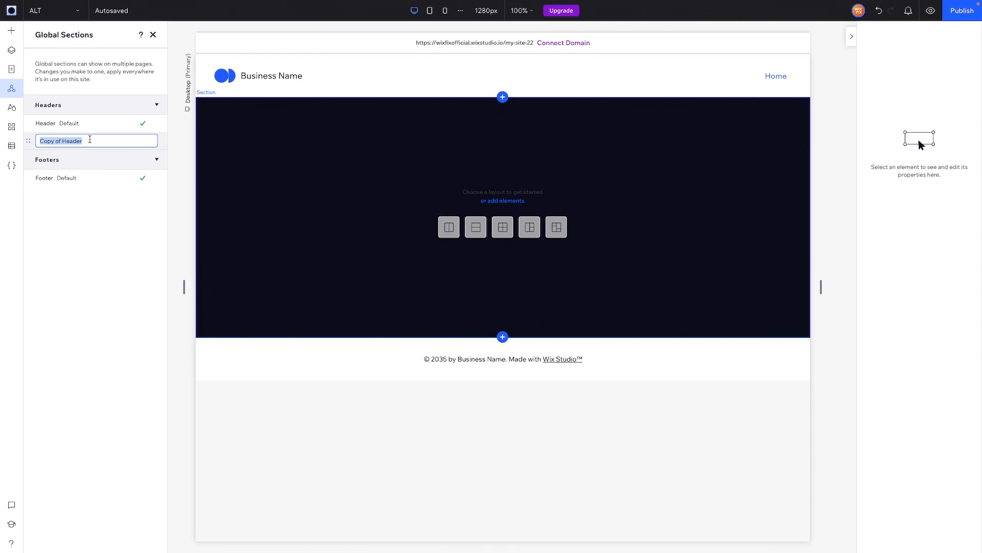
pyautogui.write('Dark Header')
pyautogui.press('Return')
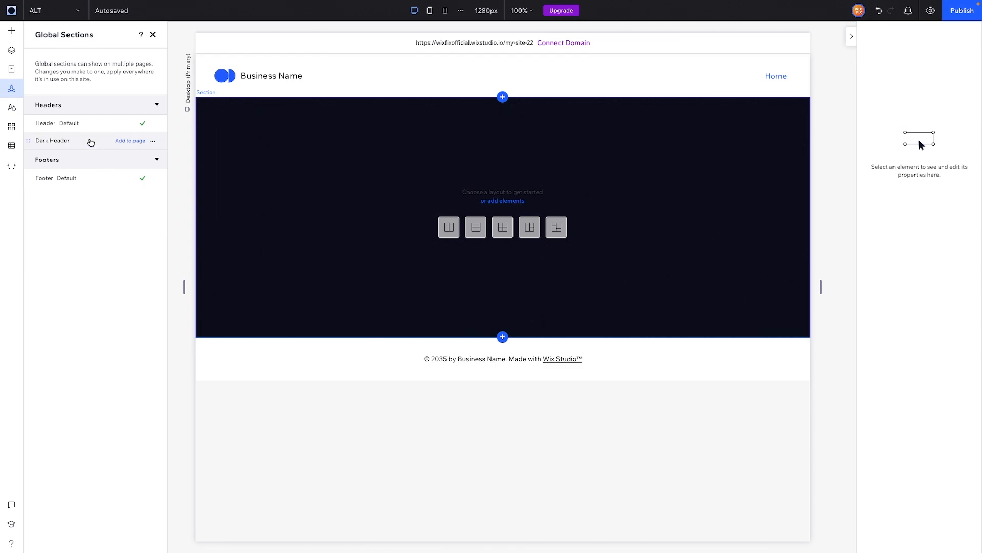
# Add Dark Header to the ALT page and remove the default Header from that page
pyautogui.click(124, 141)
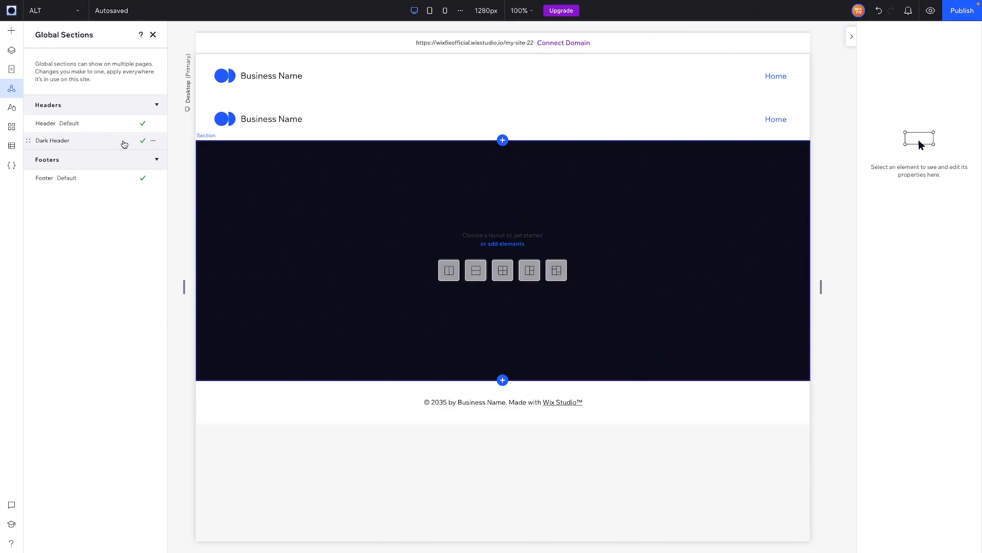
pyautogui.click(636, 191)
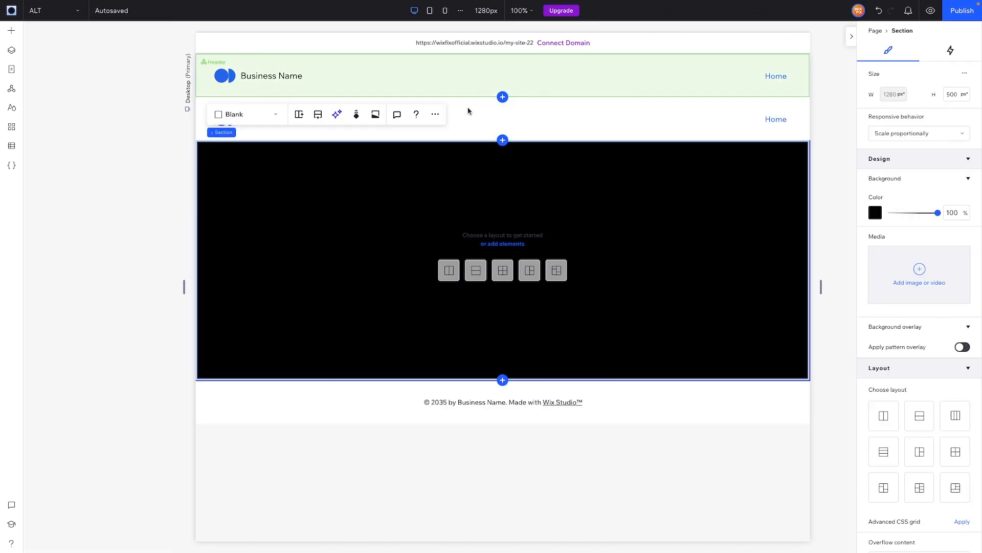
pyautogui.click(11, 90)
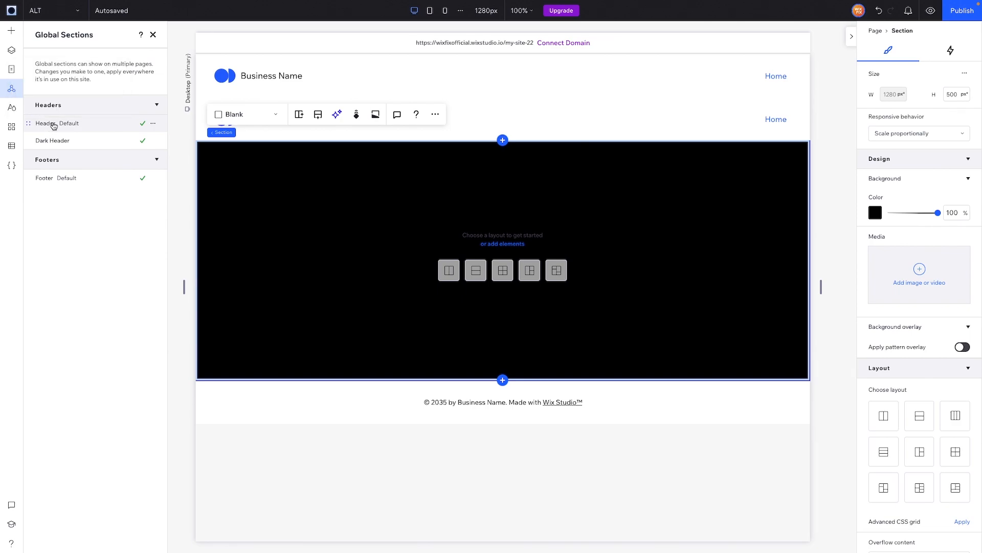
pyautogui.click(153, 125)
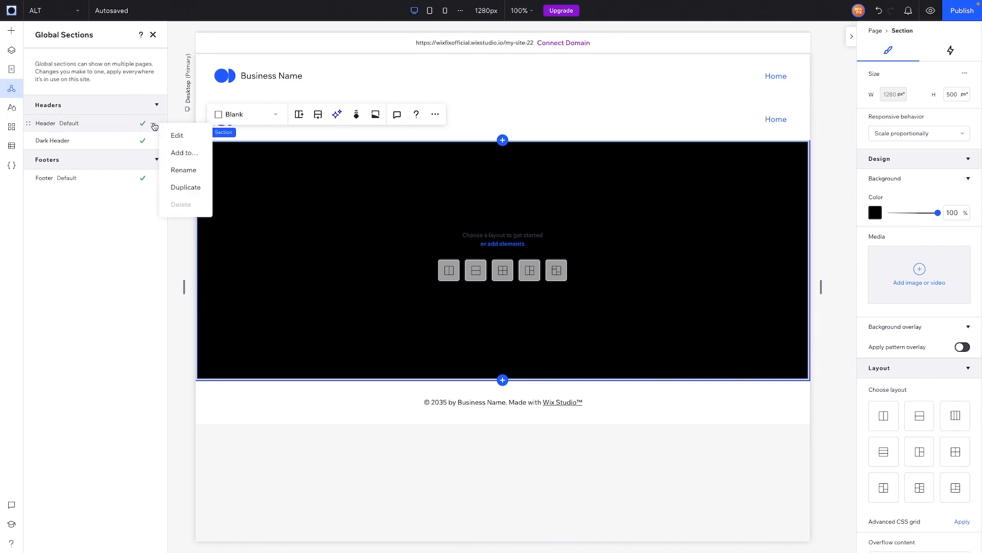
pyautogui.click(183, 154)
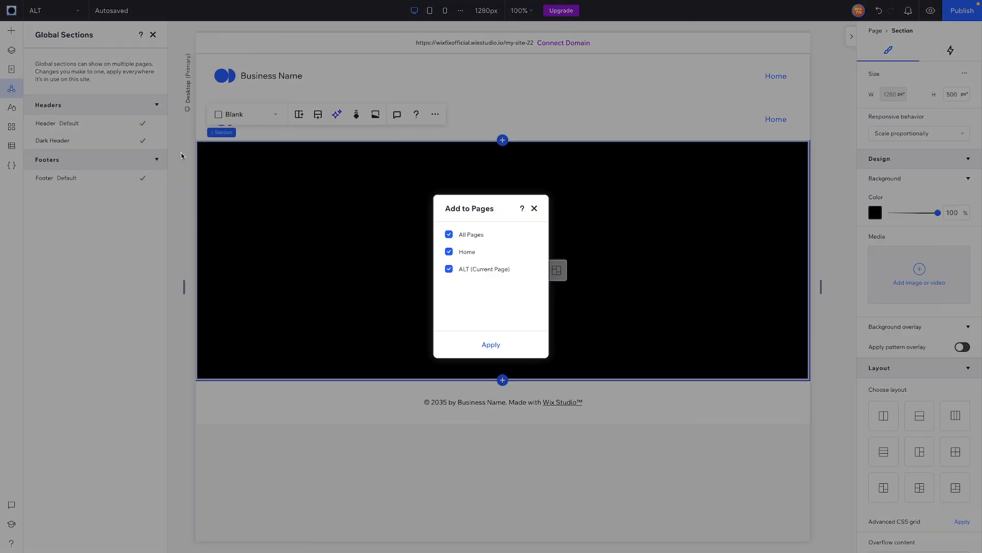
pyautogui.click(450, 269)
pyautogui.click(489, 344)
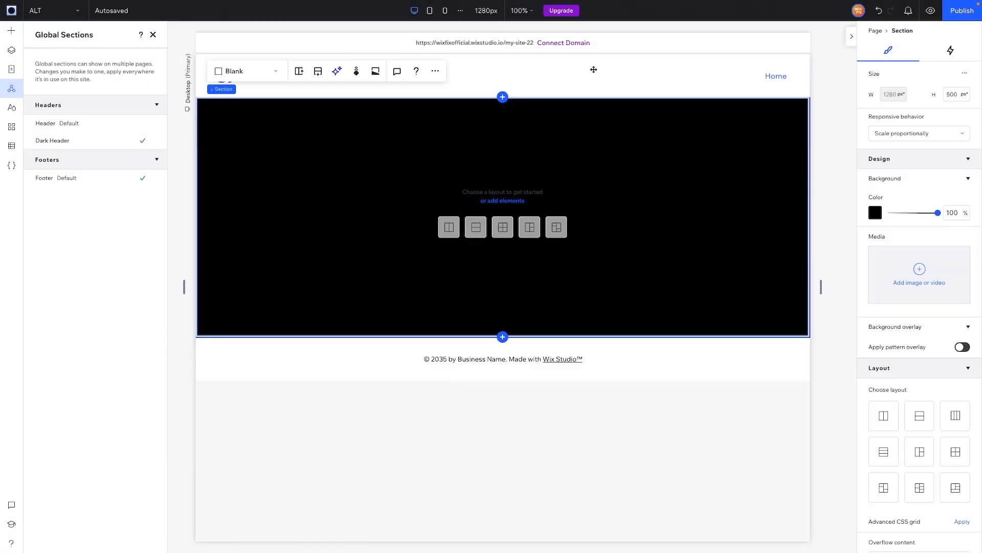
# Set the background of the Dark Header on the ALT page to the black theme color
pyautogui.click(527, 78)
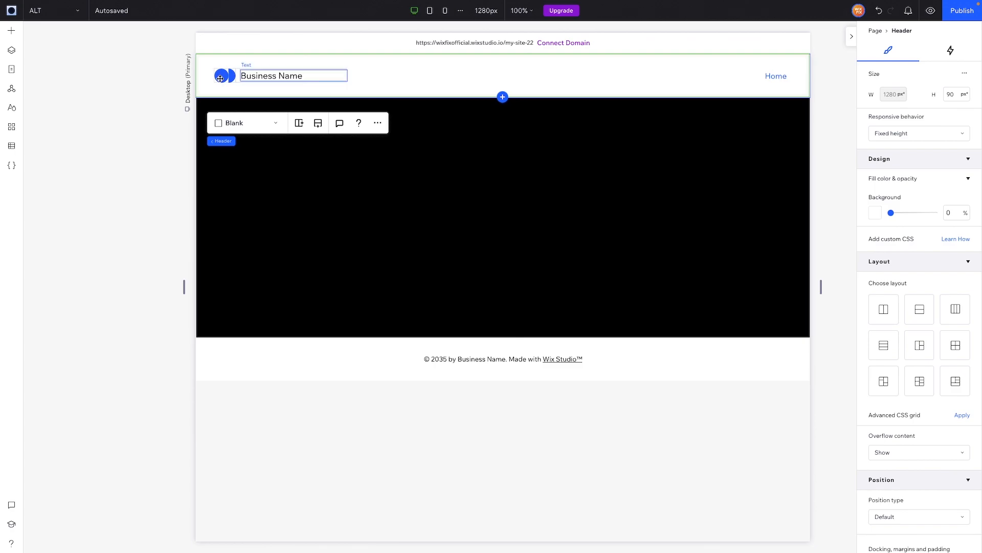
pyautogui.click(12, 88)
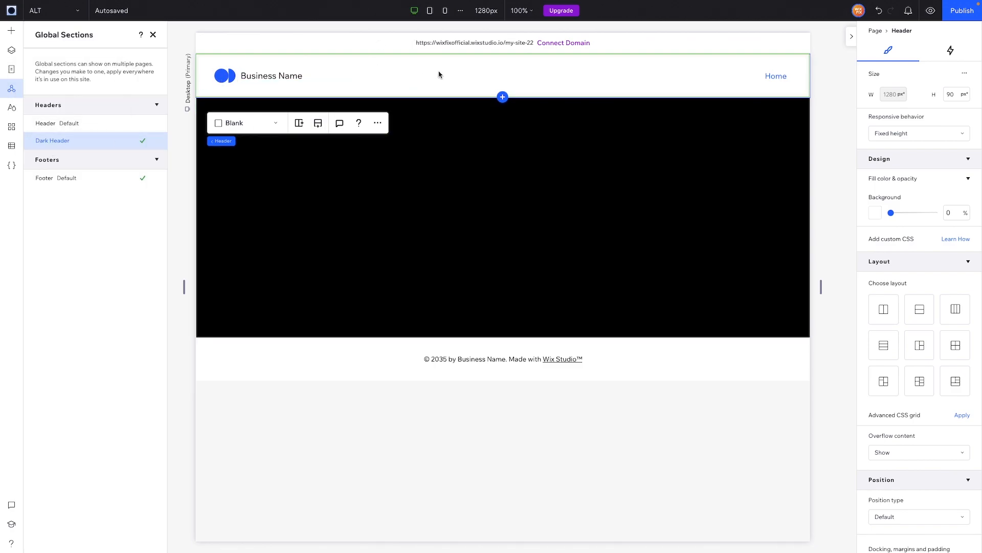
pyautogui.click(454, 72)
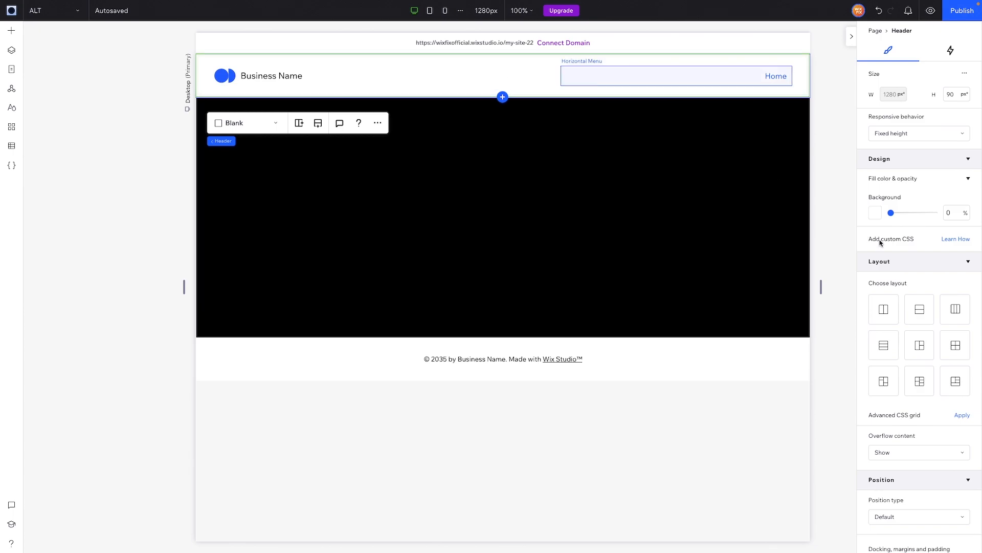
pyautogui.click(876, 214)
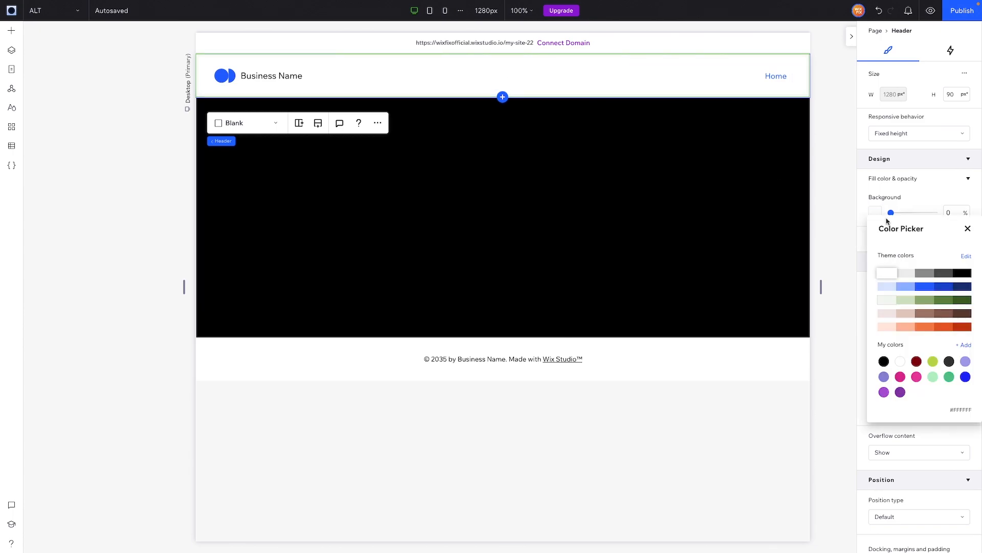
pyautogui.click(961, 273)
# Set the color of the "Business Name" text in the Dark Header to white
pyautogui.click(275, 76)
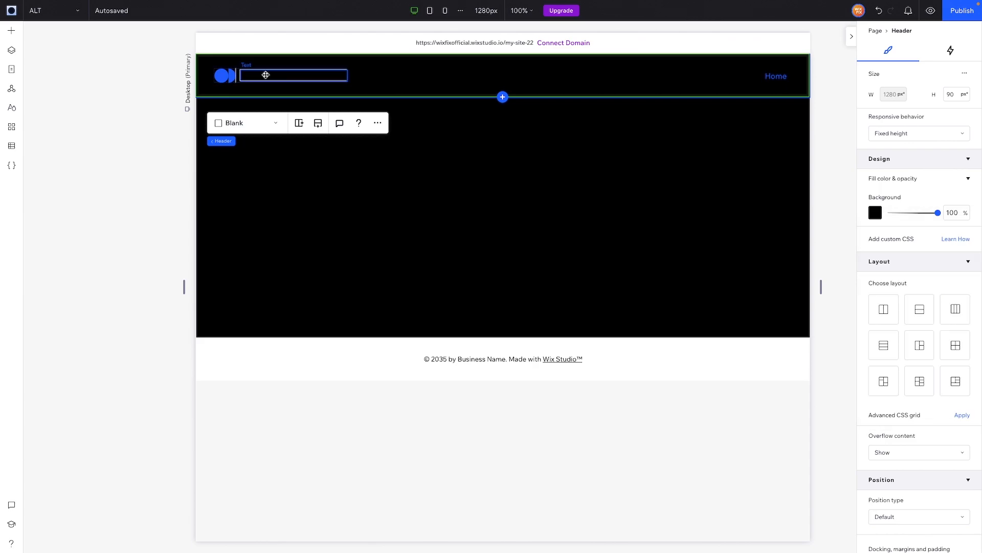
pyautogui.click(962, 311)
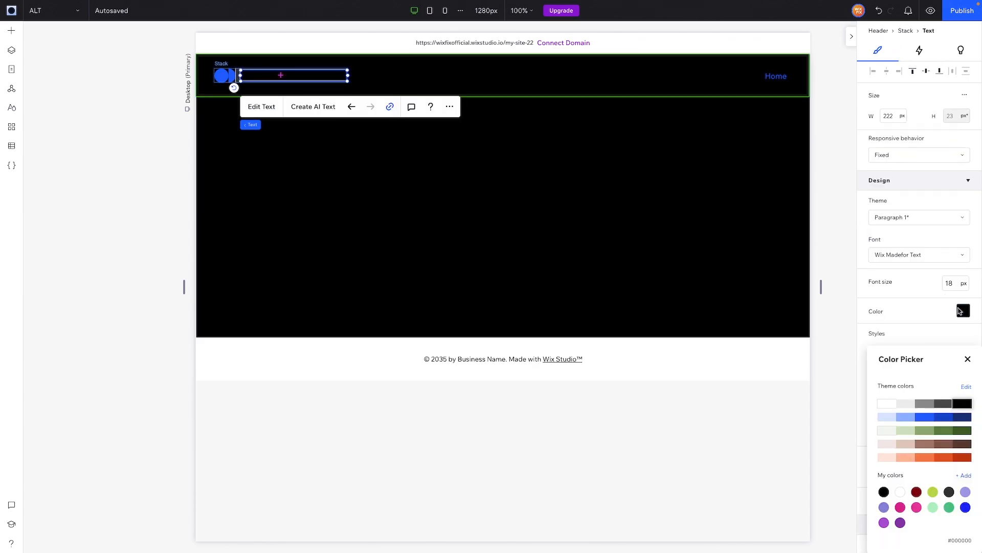
pyautogui.click(883, 407)
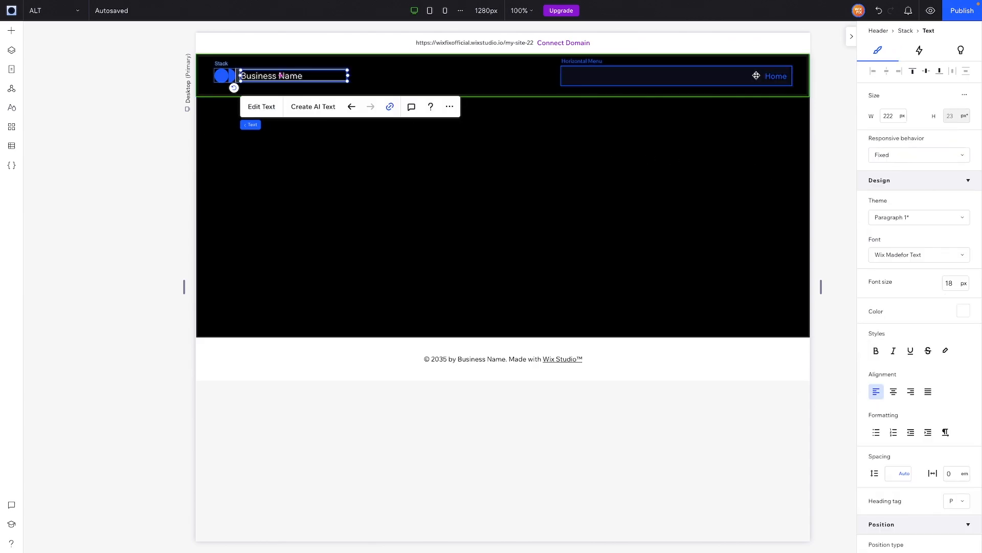
# Set the regular-state text color of the menu items in the Dark Header's horizontal menu to white
pyautogui.click(722, 77)
pyautogui.click(900, 179)
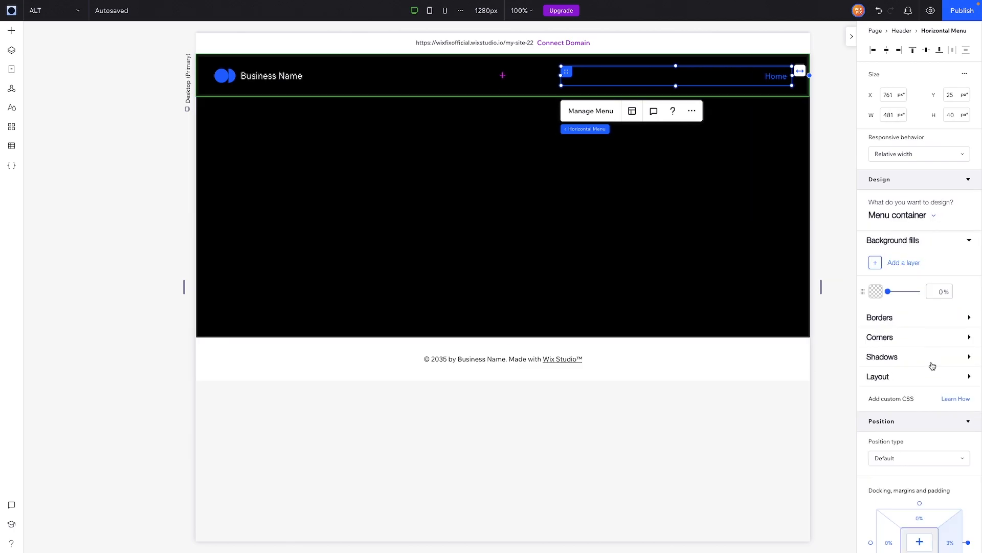
pyautogui.click(895, 215)
pyautogui.click(900, 250)
pyautogui.click(902, 351)
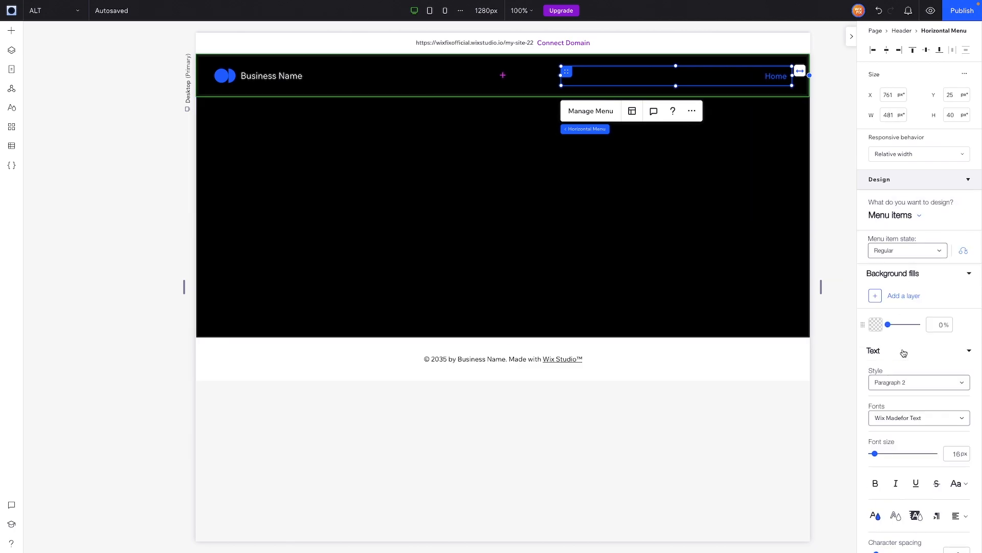
pyautogui.click(877, 516)
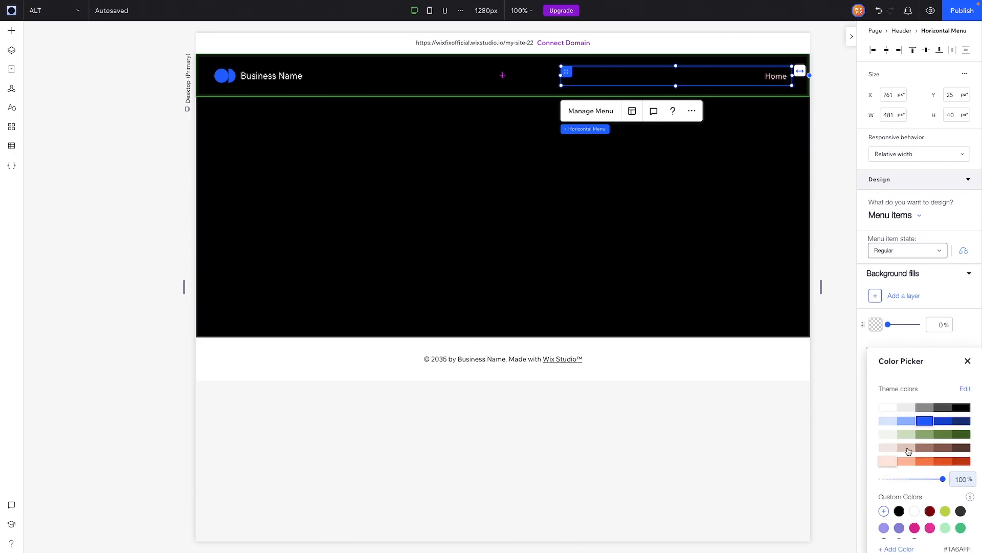
pyautogui.click(46, 48)
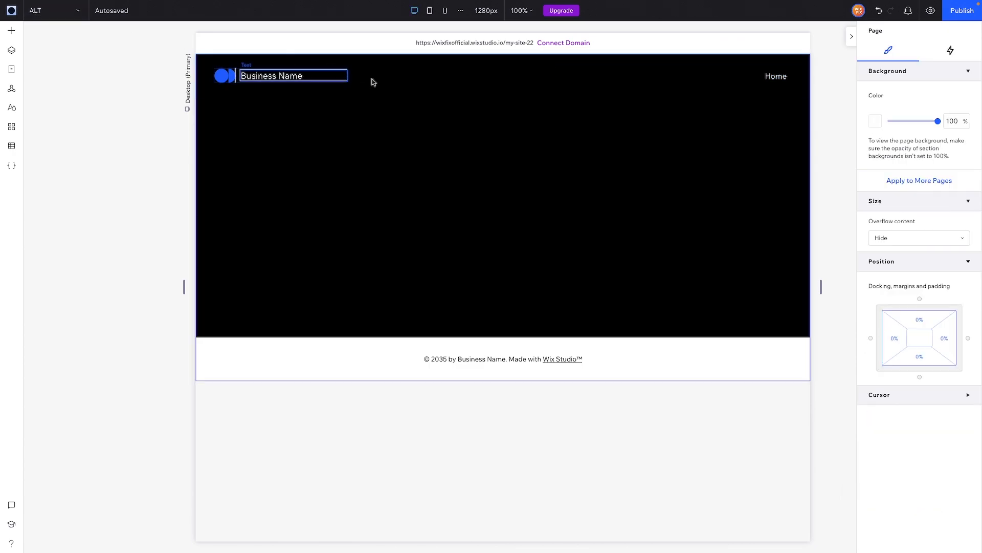
# Switch to the Home page and review which pages the default Header is assigned to in the global sections
pyautogui.click(52, 11)
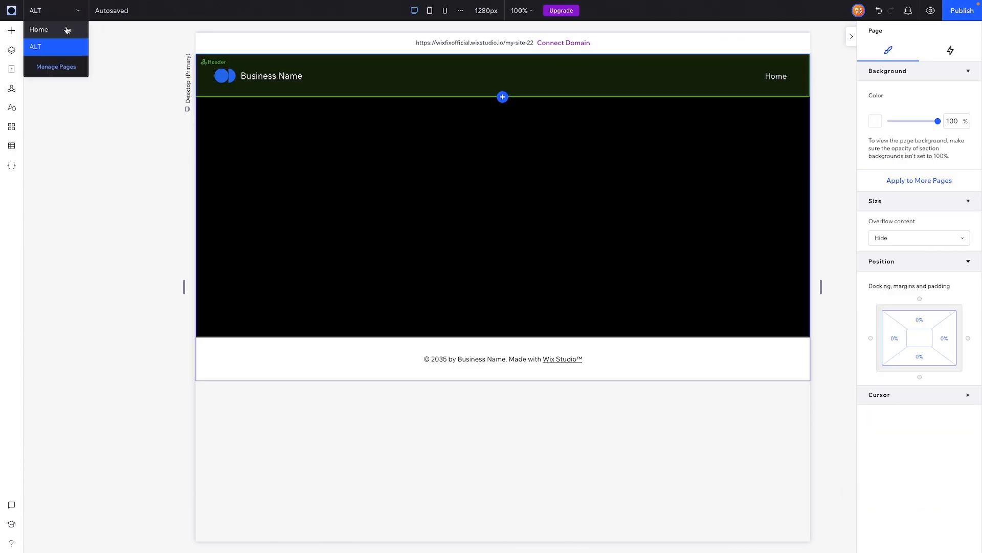
pyautogui.click(64, 29)
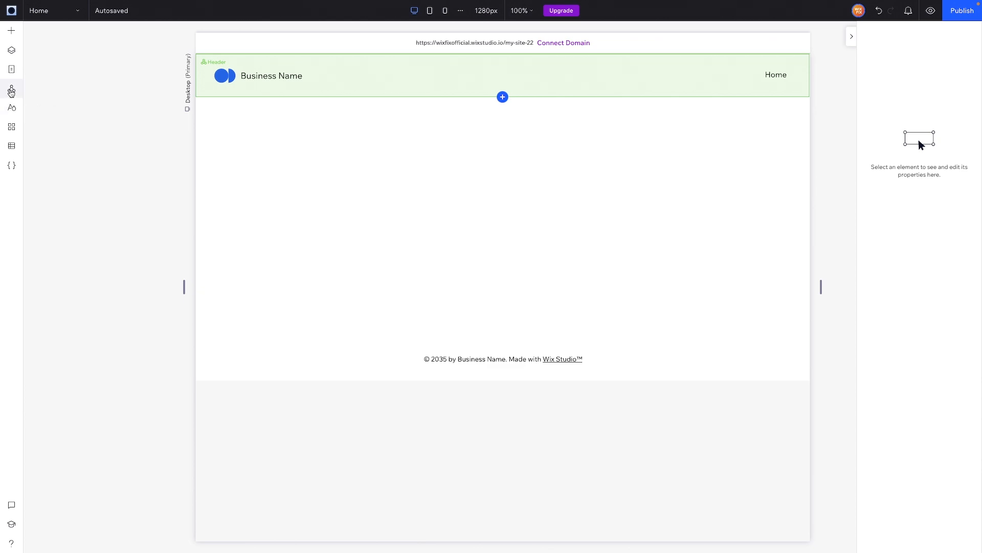
pyautogui.click(11, 88)
pyautogui.click(153, 123)
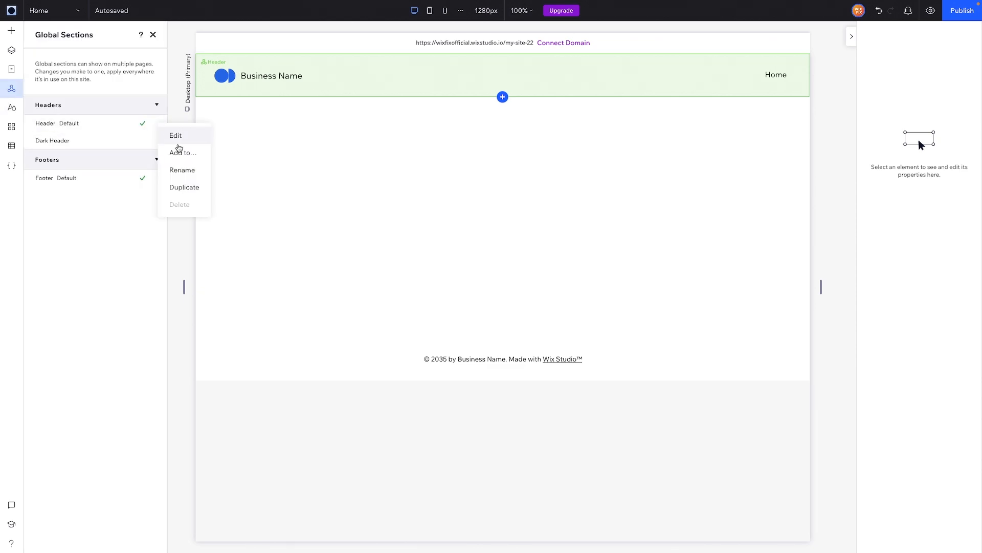
pyautogui.click(178, 148)
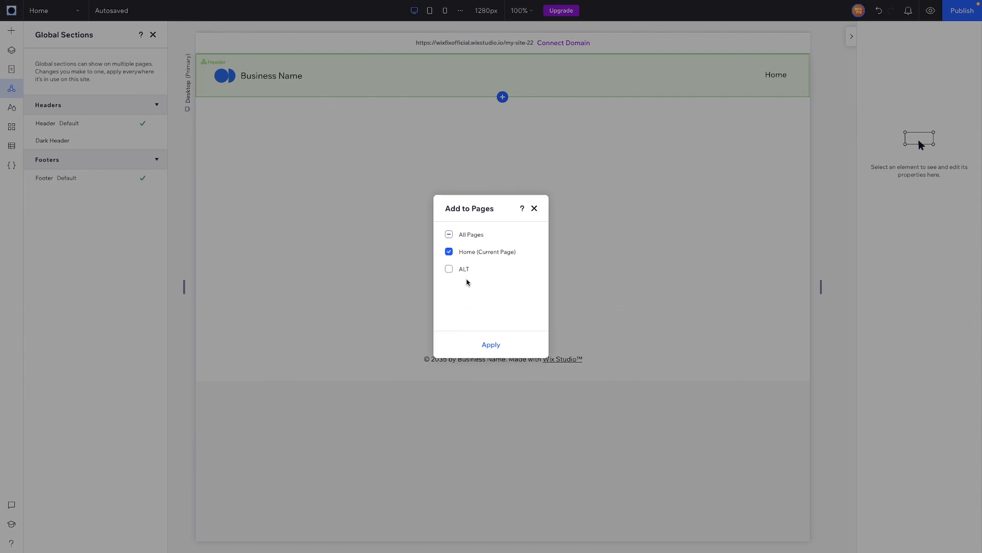
pyautogui.click(534, 208)
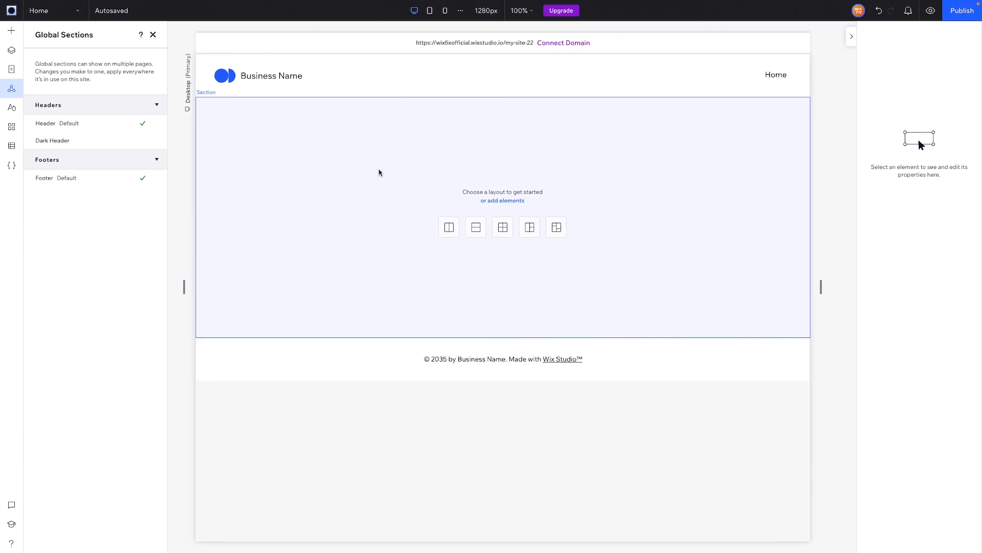
# Add a blank section below the existing one on the Home page and give it the lightest blue theme color as background
pyautogui.click(503, 338)
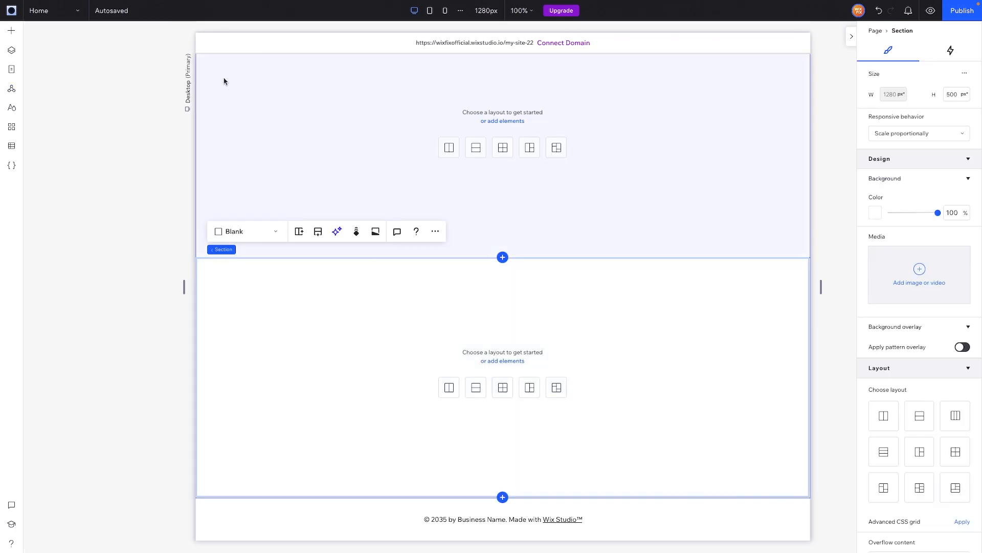
pyautogui.click(876, 212)
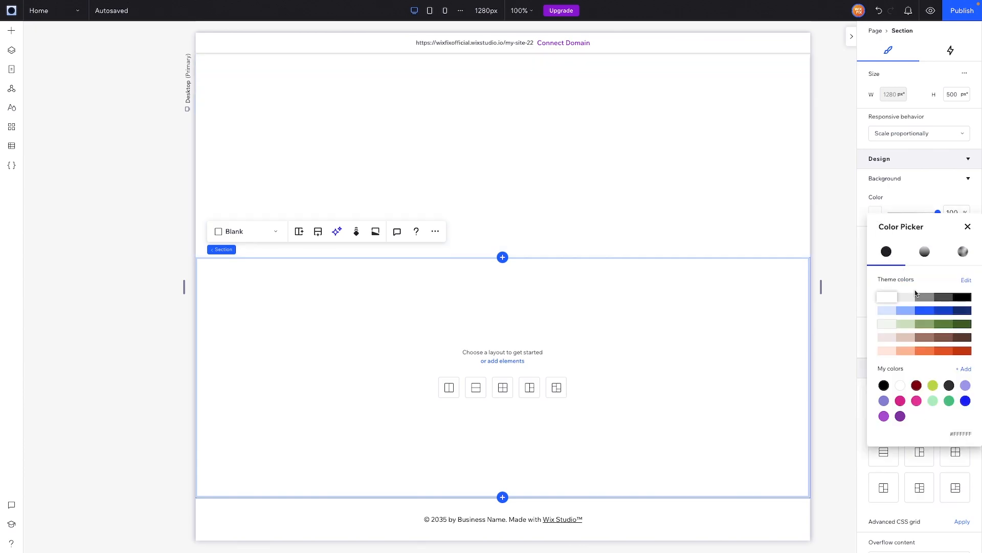
pyautogui.click(887, 310)
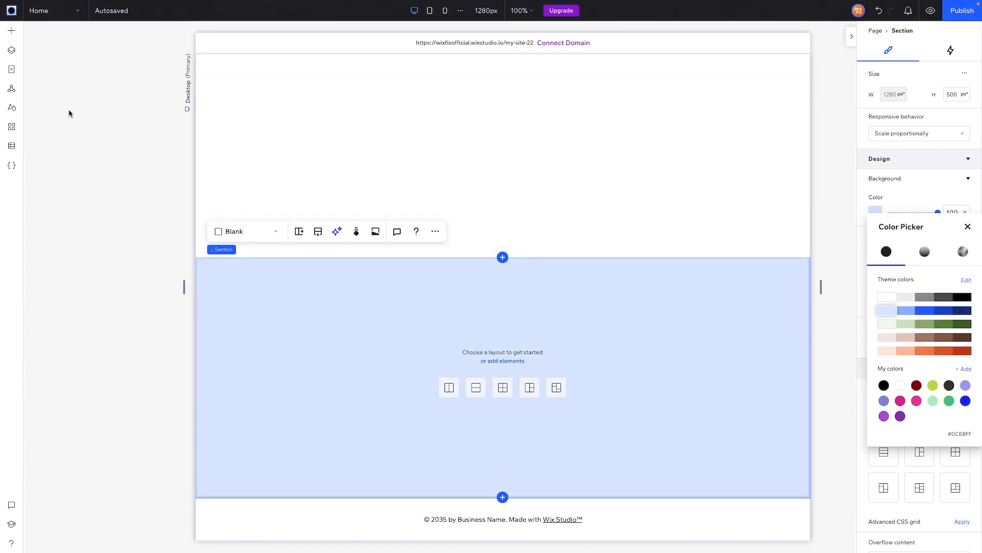
# Place an image in the light blue section with a title reading "Get Started" beside it
pyautogui.click(11, 31)
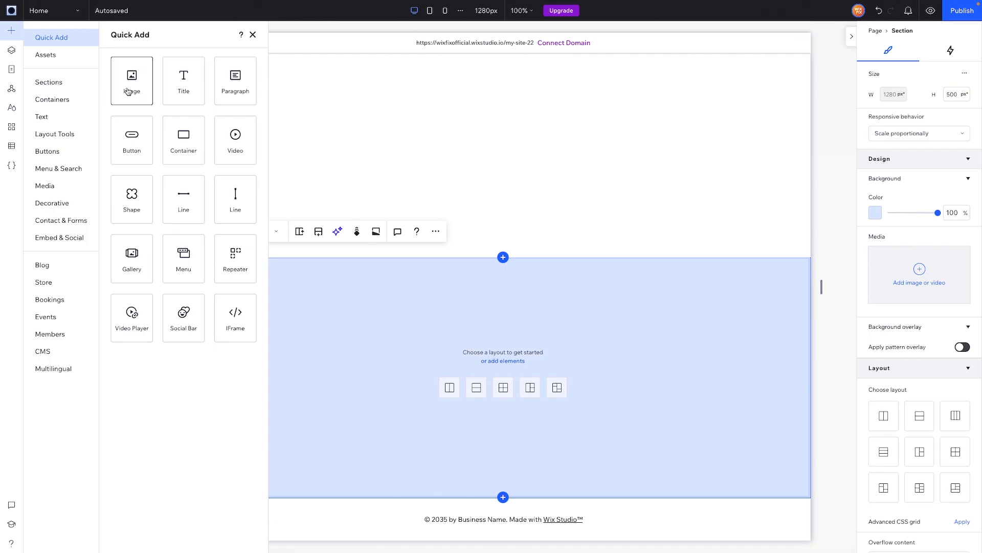
pyautogui.moveTo(127, 90); pyautogui.dragTo(391, 357)
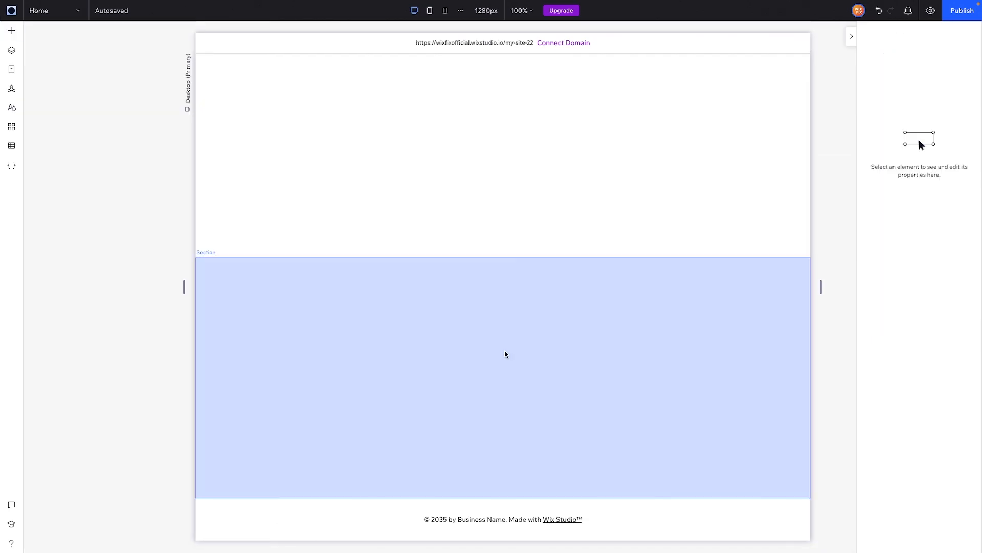
pyautogui.moveTo(169, 93); pyautogui.dragTo(557, 348)
pyautogui.doubleClick(546, 338)
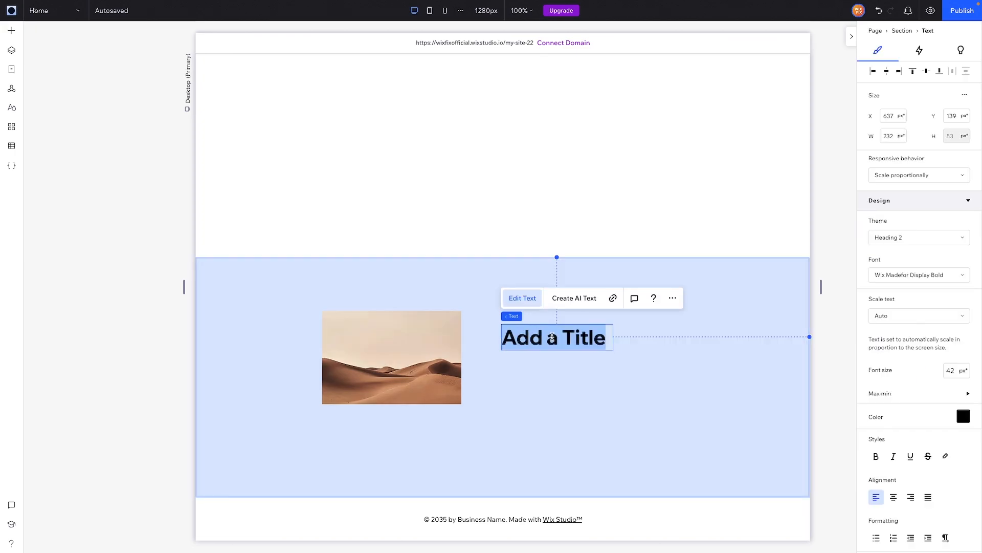
pyautogui.write('R')
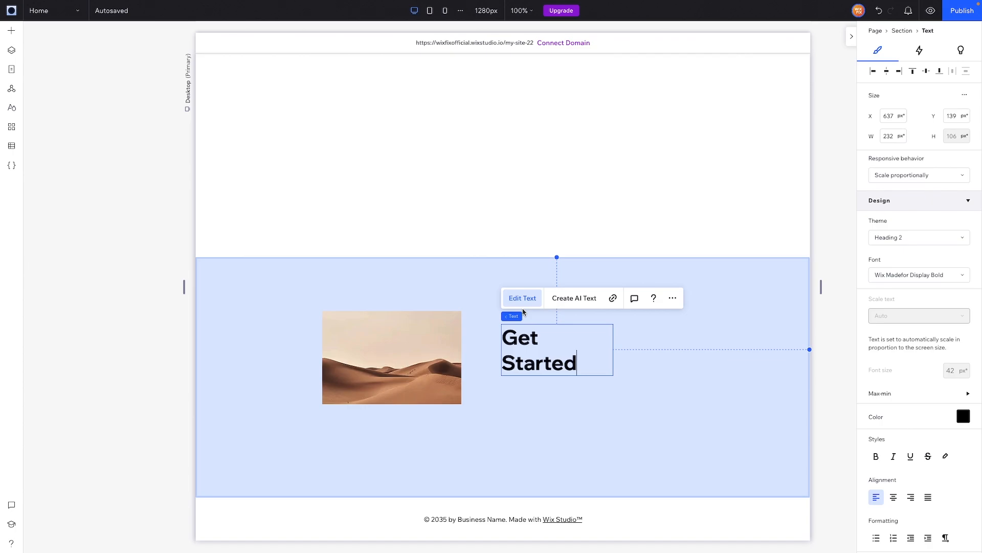
pyautogui.click(735, 315)
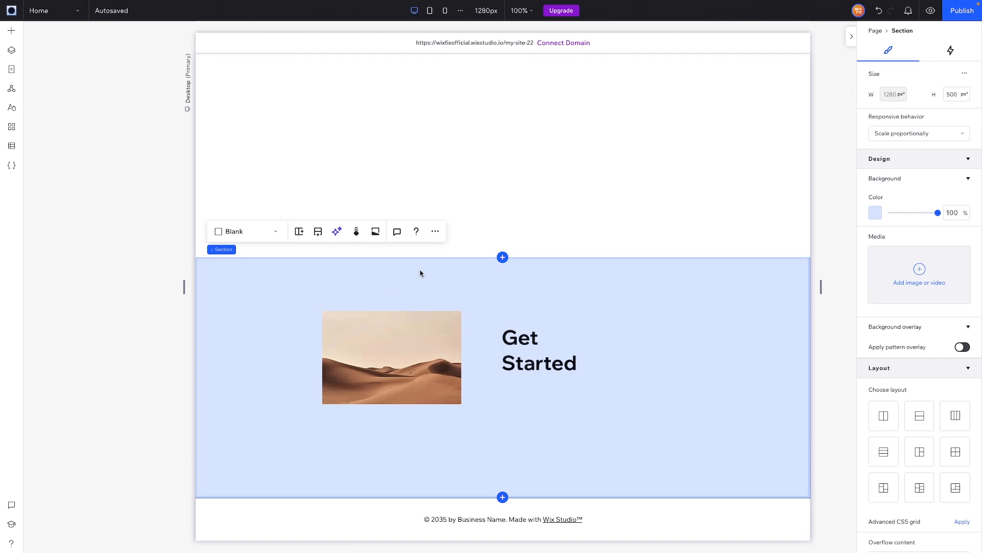
# Set the light blue "Get Started" section as a global section and name it CTA
pyautogui.click(435, 231)
pyautogui.moveTo(475, 279)
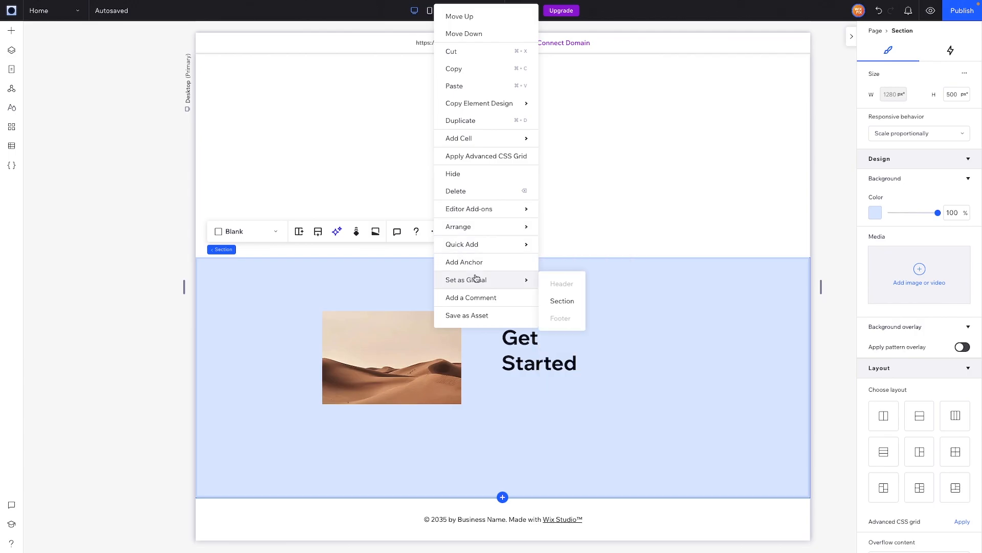
pyautogui.click(562, 302)
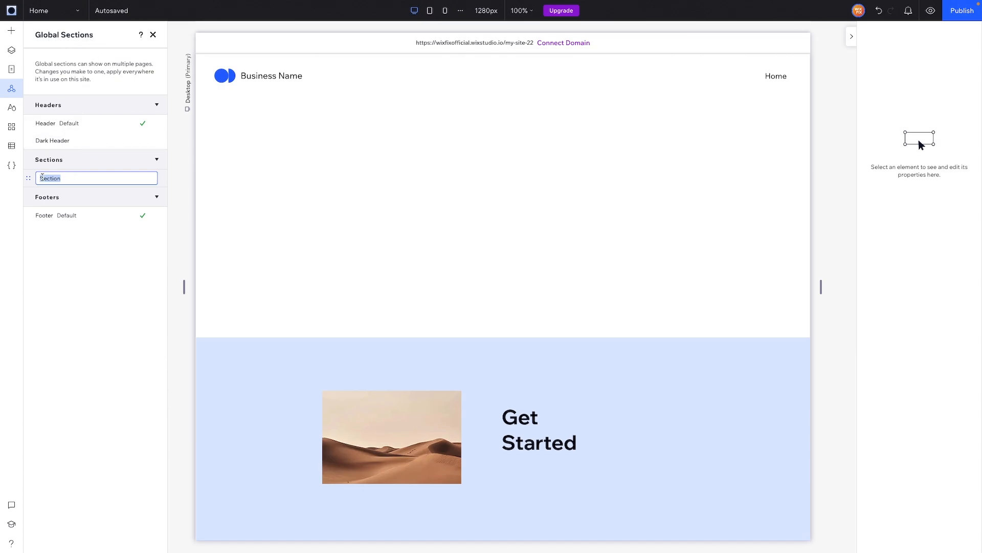
pyautogui.write('CTA')
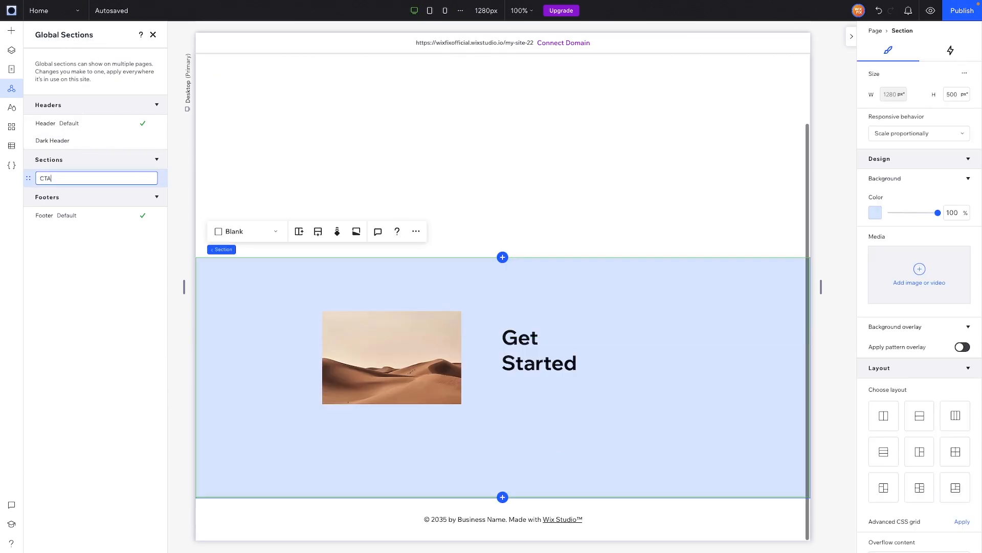
pyautogui.press('Return')
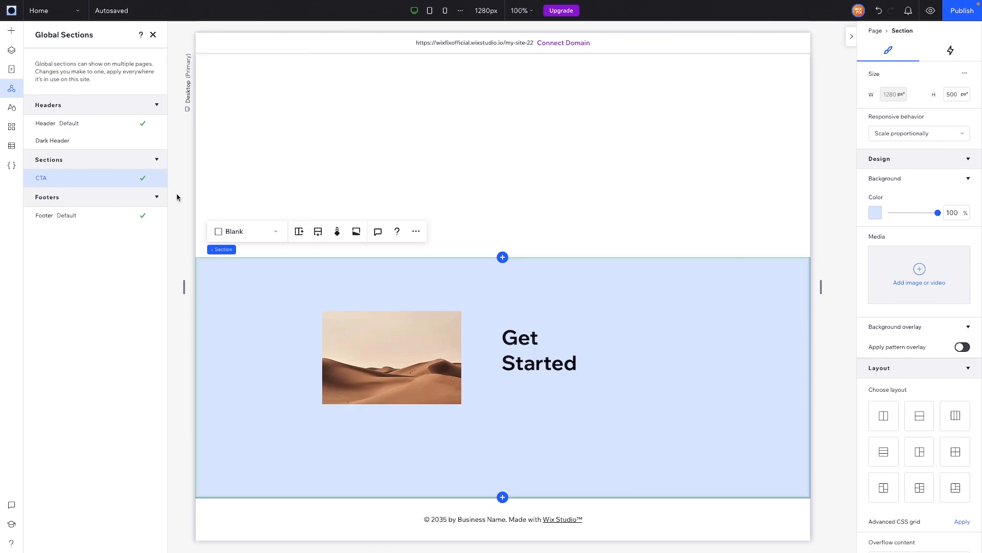
# Add the CTA global section to the ALT page while keeping it on the Home page
pyautogui.moveTo(154, 183)
pyautogui.click(155, 182)
pyautogui.click(176, 207)
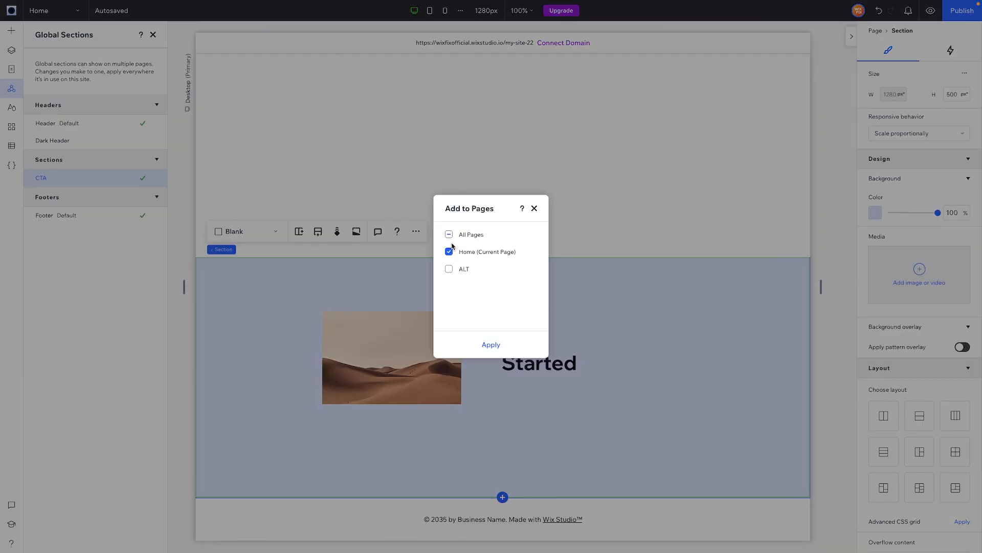
pyautogui.click(453, 271)
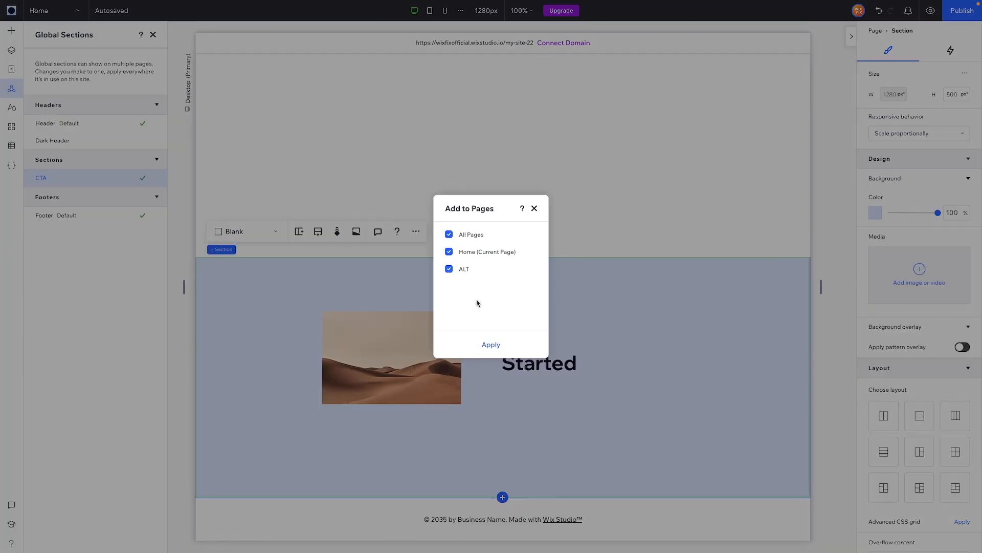
pyautogui.click(491, 346)
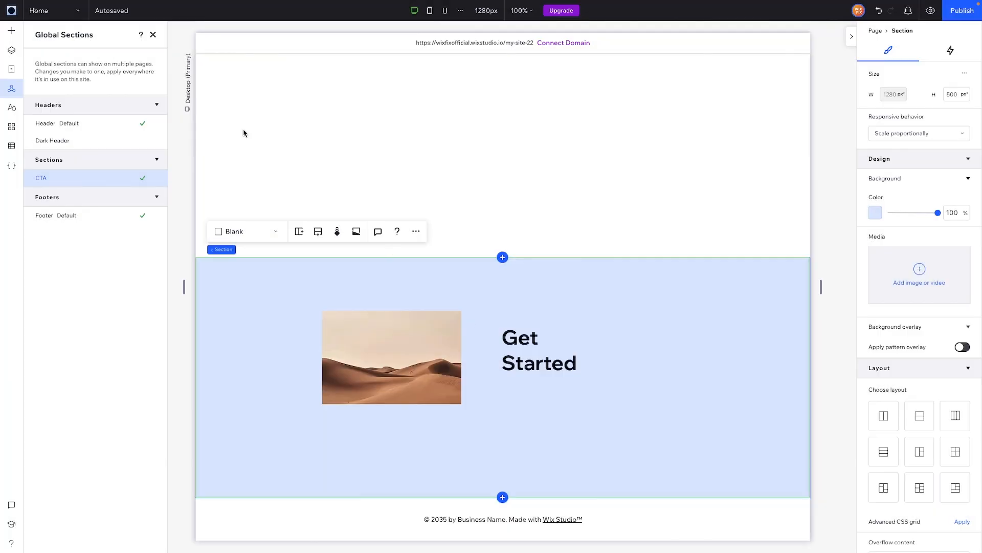
# On the ALT page, move the CTA section below the empty black section in the layer order
pyautogui.click(47, 11)
pyautogui.click(57, 52)
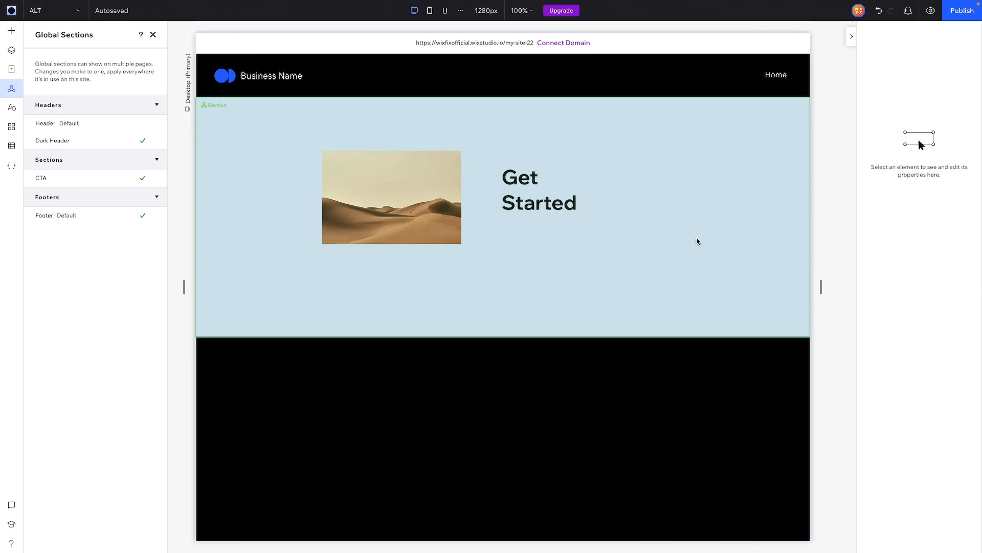
pyautogui.click(11, 49)
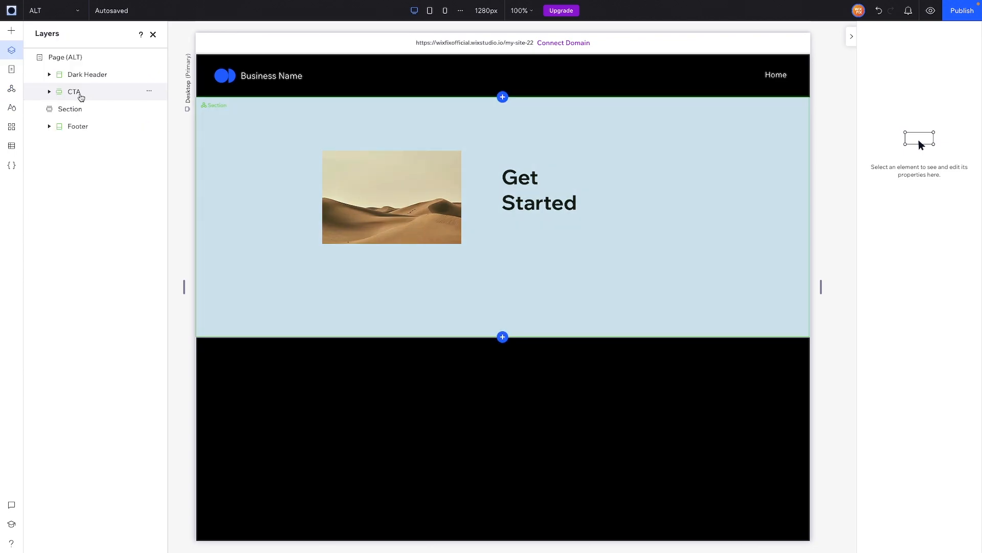
pyautogui.moveTo(75, 99); pyautogui.dragTo(73, 108)
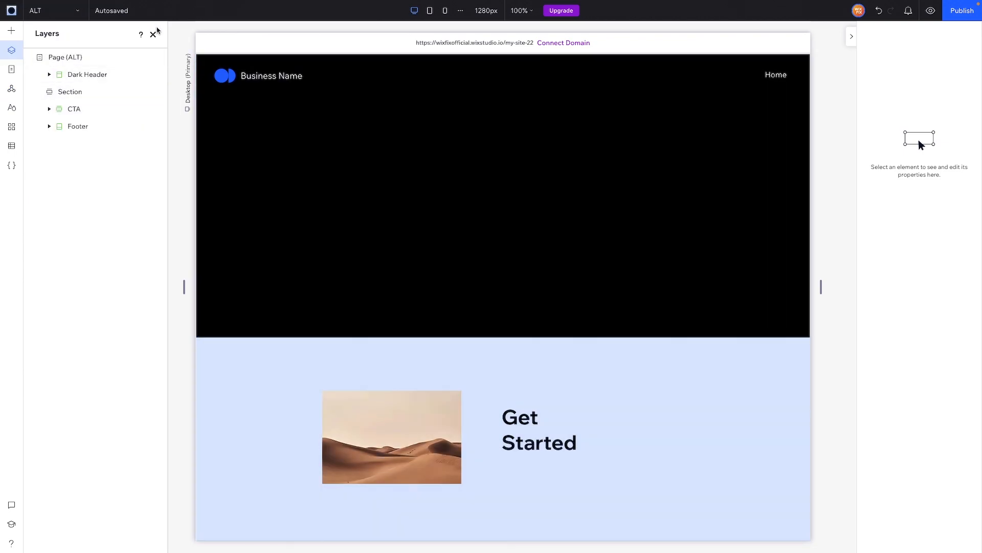
pyautogui.click(153, 35)
pyautogui.scroll(-2, 719, 332)
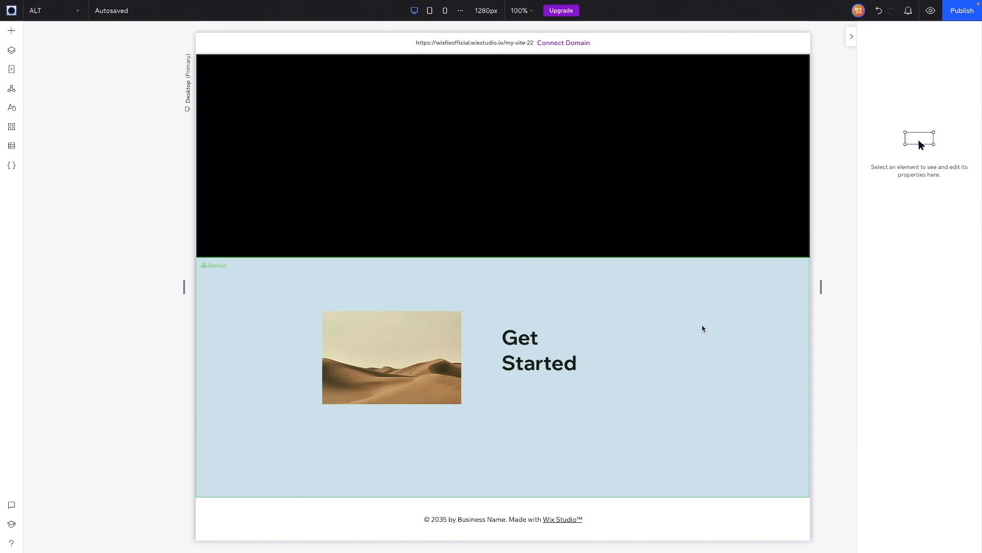
pyautogui.scroll(2, 702, 329)
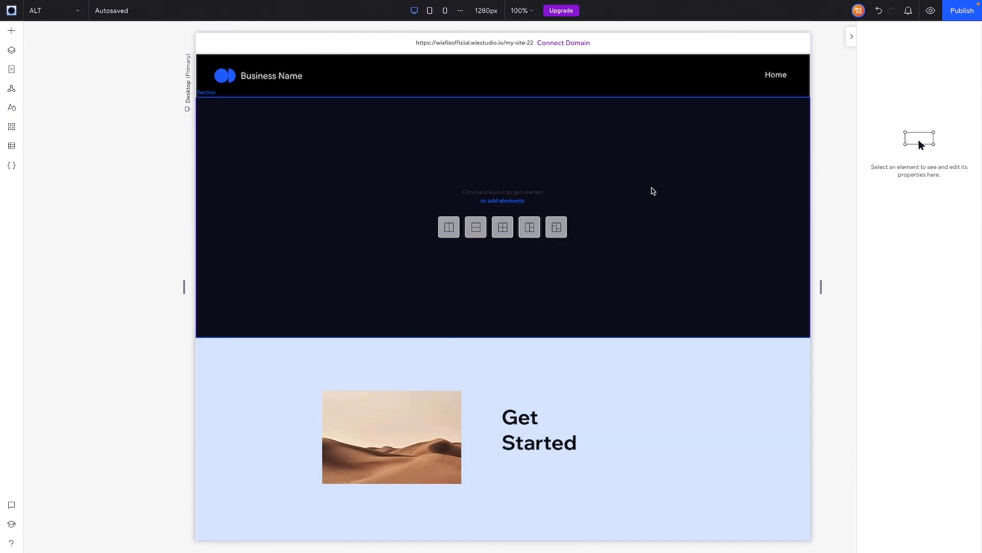
# Compare the breakpoint indicators of the regular black section and the global CTA section on the ALT page
pyautogui.click(653, 191)
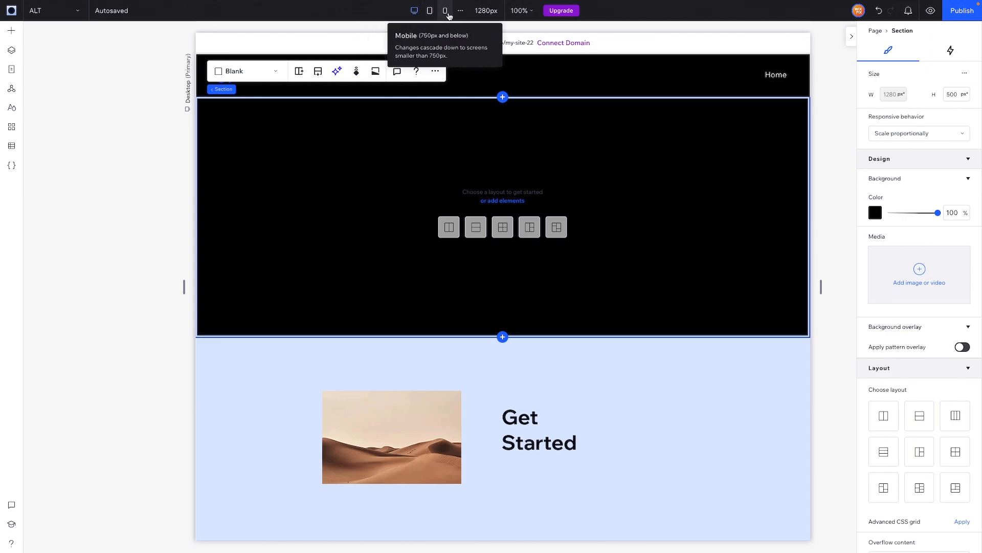
pyautogui.scroll(-2, 700, 176)
pyautogui.click(708, 314)
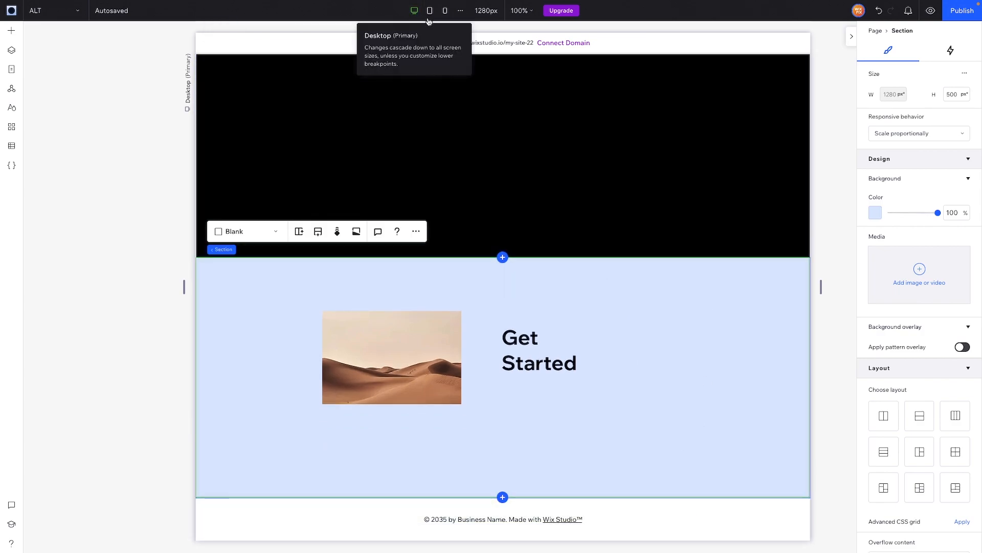
pyautogui.scroll(2, 661, 146)
pyautogui.click(655, 181)
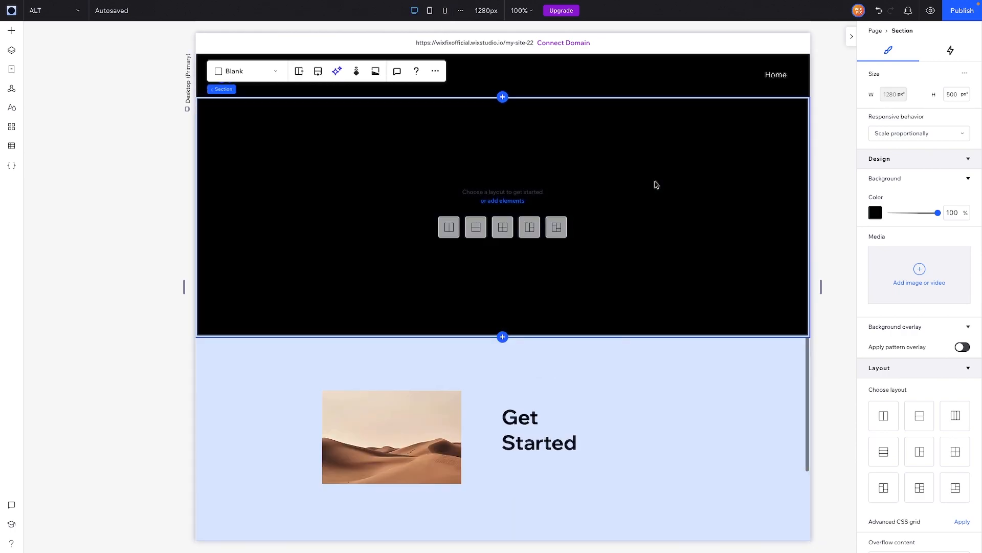
# Add a custom 1280 px breakpoint to the ALT page while the black section is selected
pyautogui.click(460, 10)
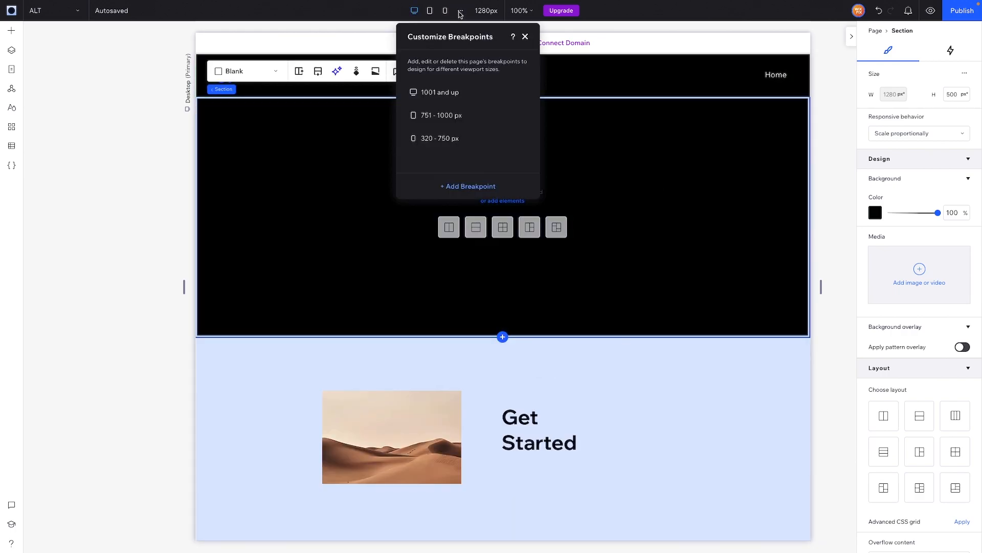
pyautogui.click(454, 186)
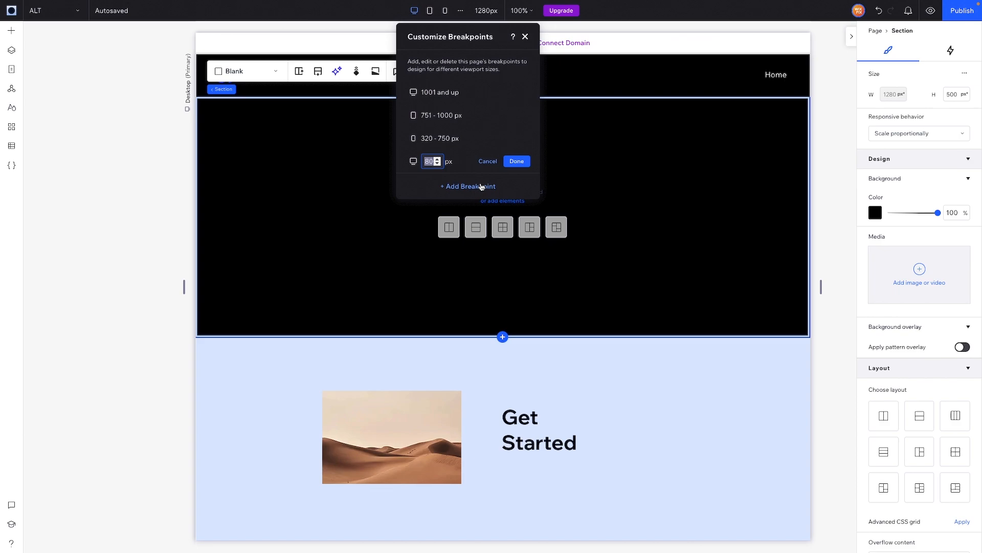
pyautogui.click(517, 160)
pyautogui.click(634, 170)
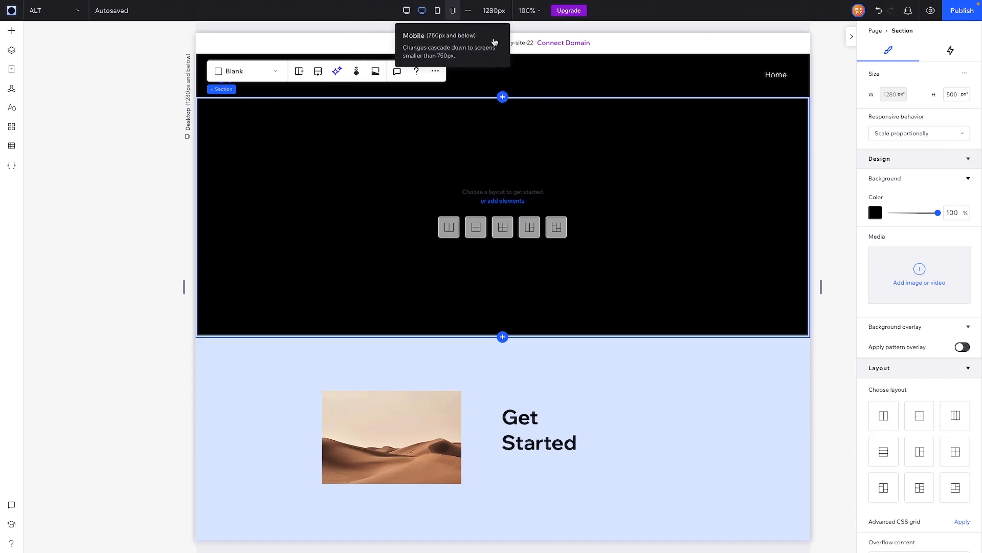
# Add a custom 1280 px breakpoint to the global CTA section on the ALT page
pyautogui.scroll(-2, 690, 165)
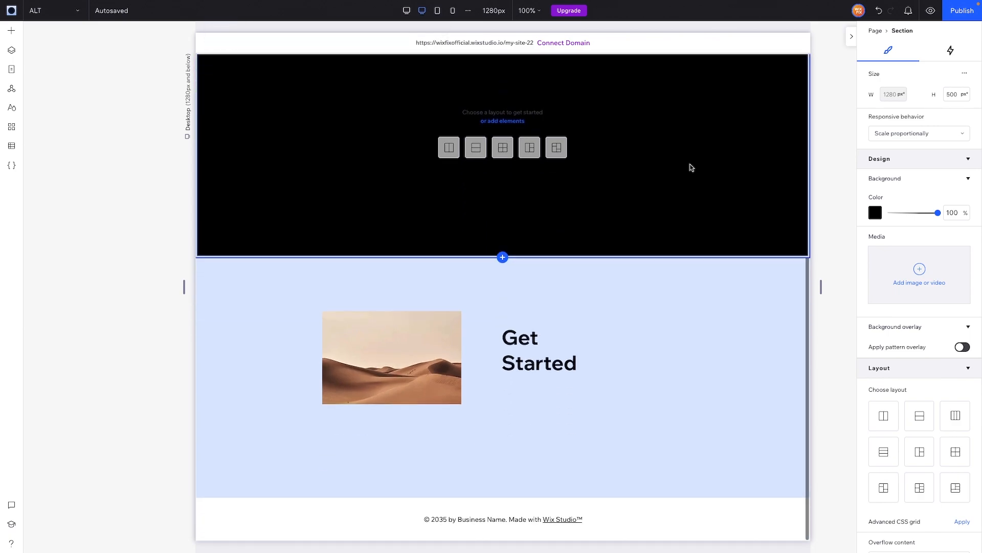
pyautogui.click(701, 338)
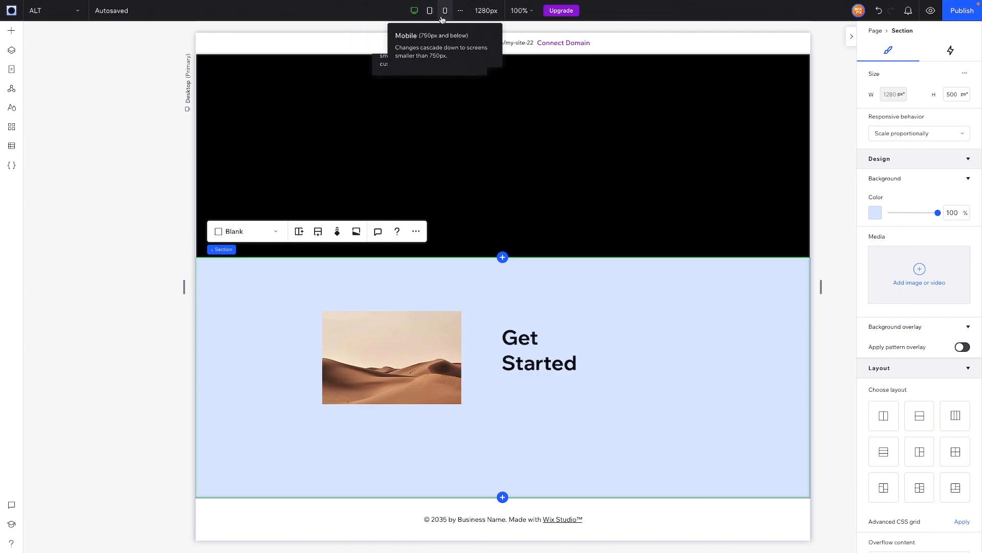
pyautogui.moveTo(507, 92)
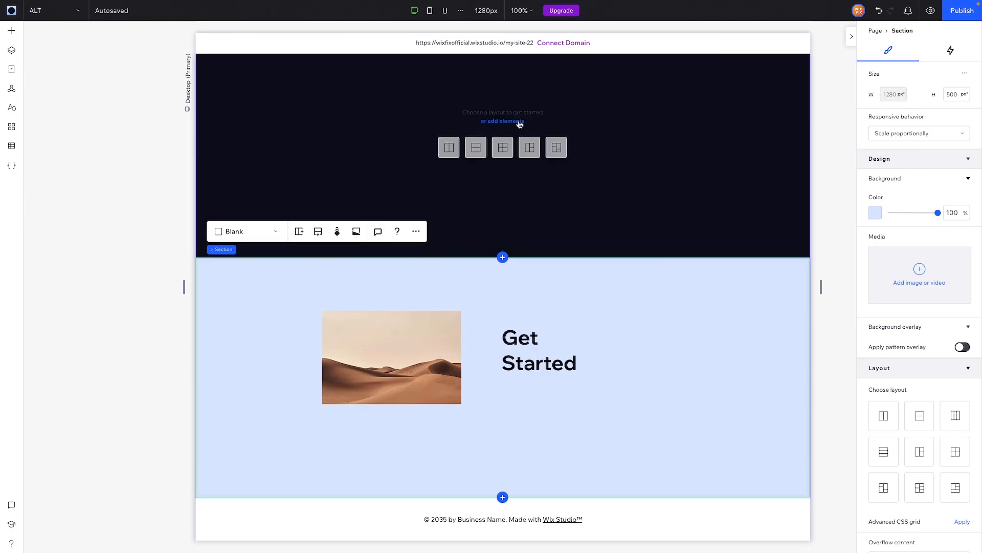
pyautogui.click(461, 10)
pyautogui.click(457, 186)
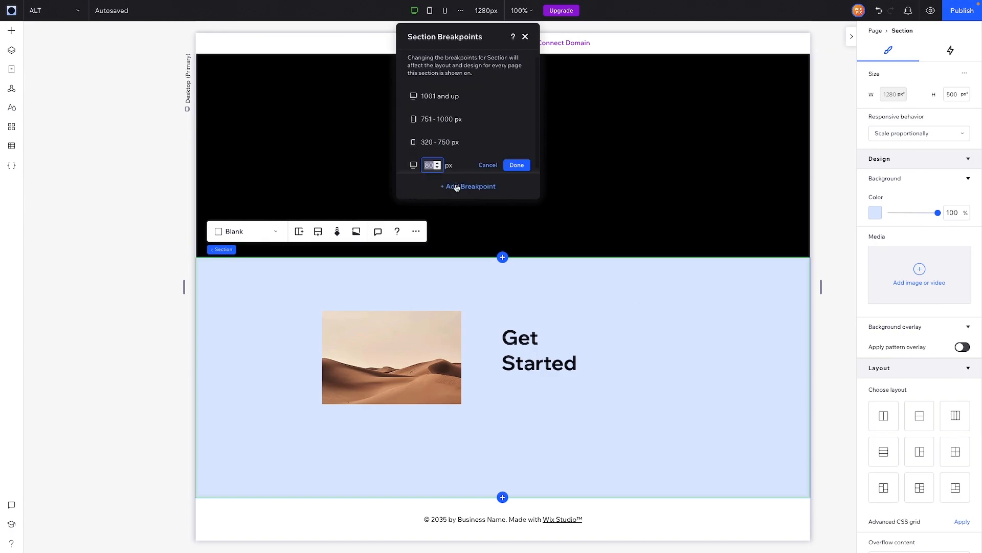
pyautogui.click(506, 167)
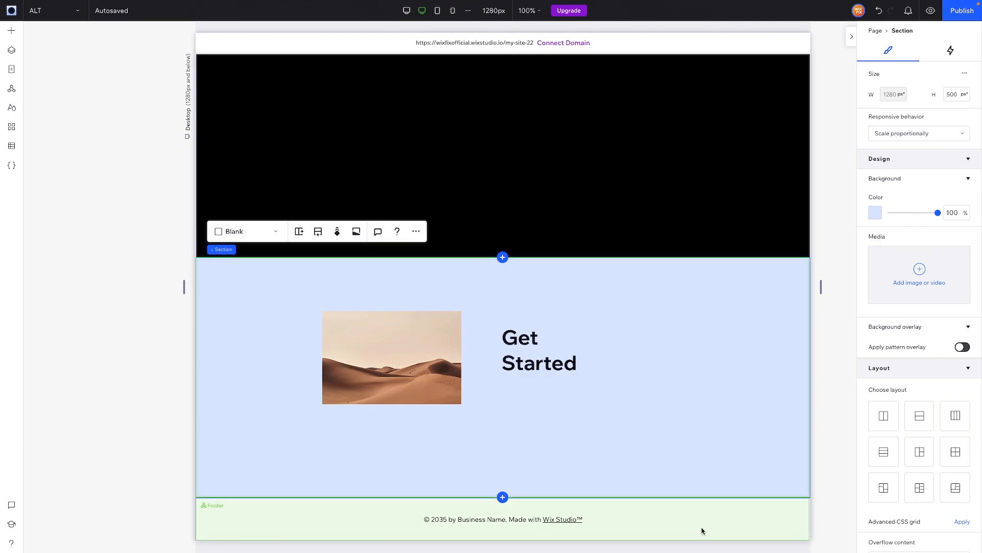
# Compare the breakpoint sets of the footer, the global CTA section and the regular black section on the ALT page
pyautogui.click(708, 518)
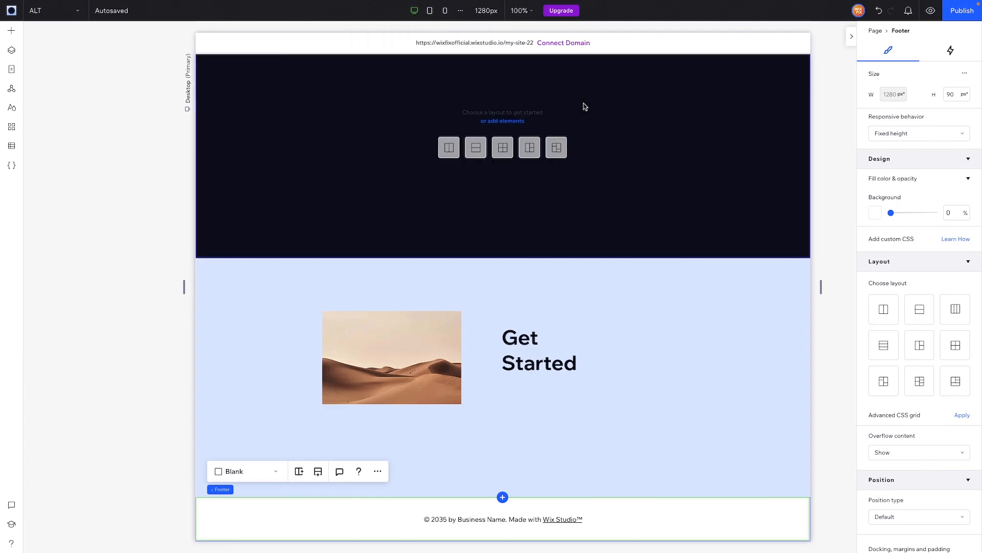
pyautogui.click(707, 354)
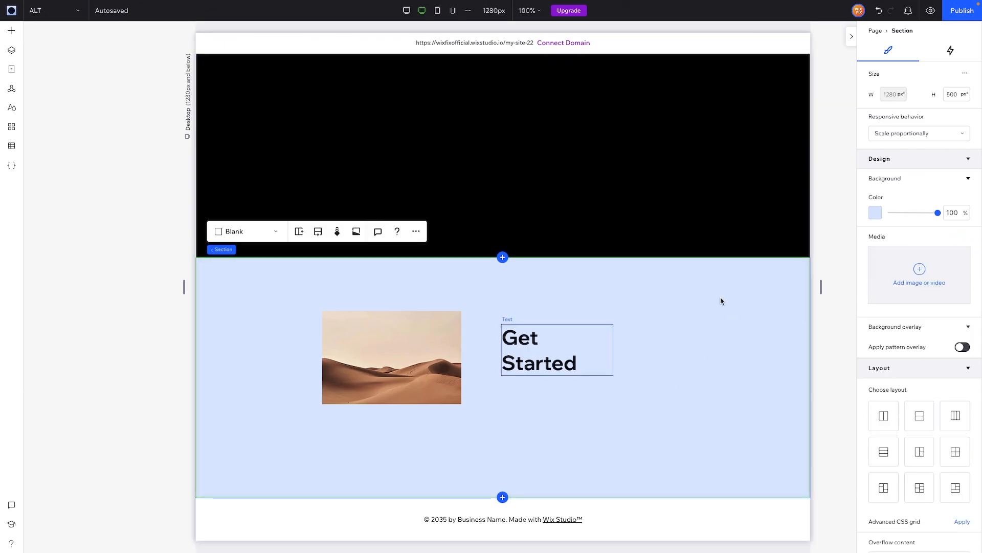
pyautogui.scroll(2, 720, 301)
pyautogui.click(629, 171)
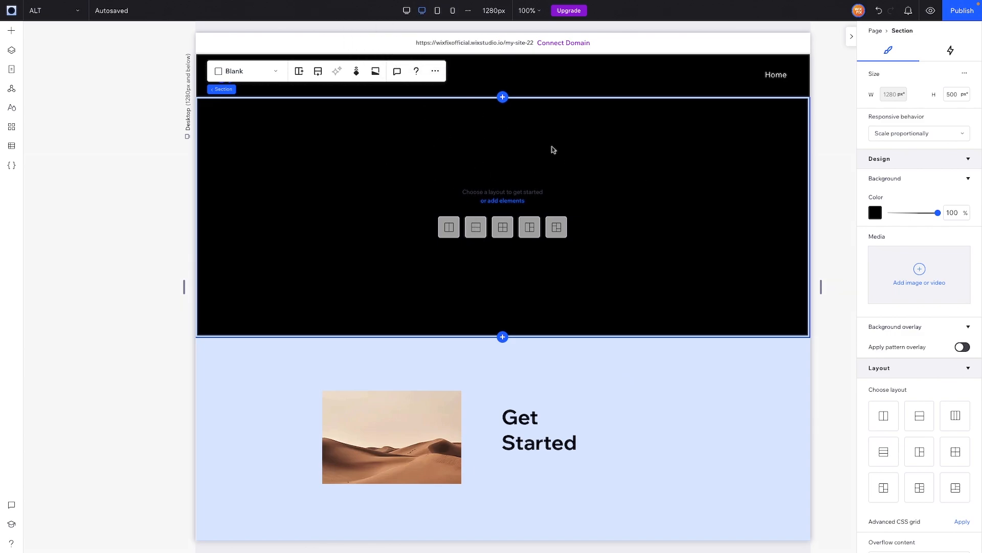
# Add a blank section between the black section and the CTA section, and compare its breakpoints with the black section's
pyautogui.click(502, 337)
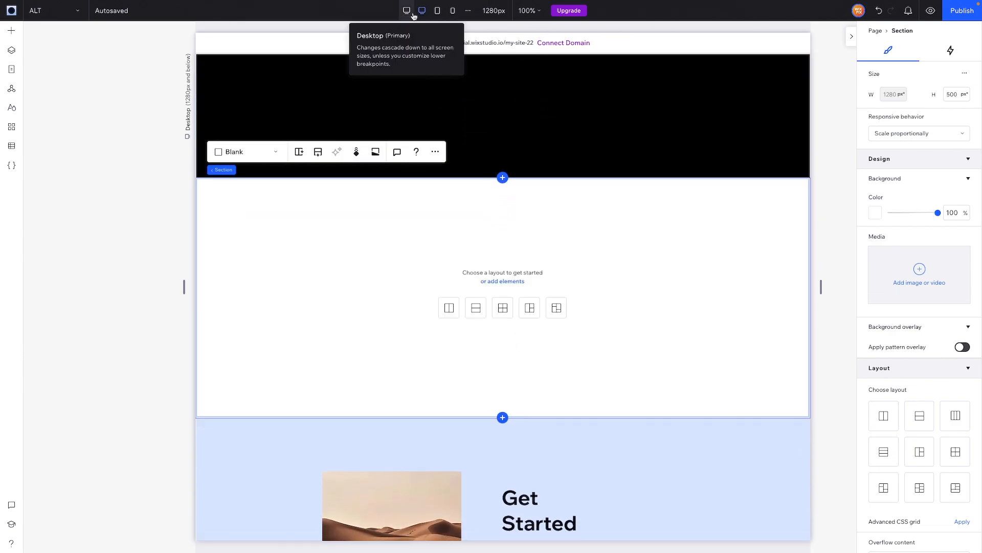
pyautogui.scroll(2, 530, 151)
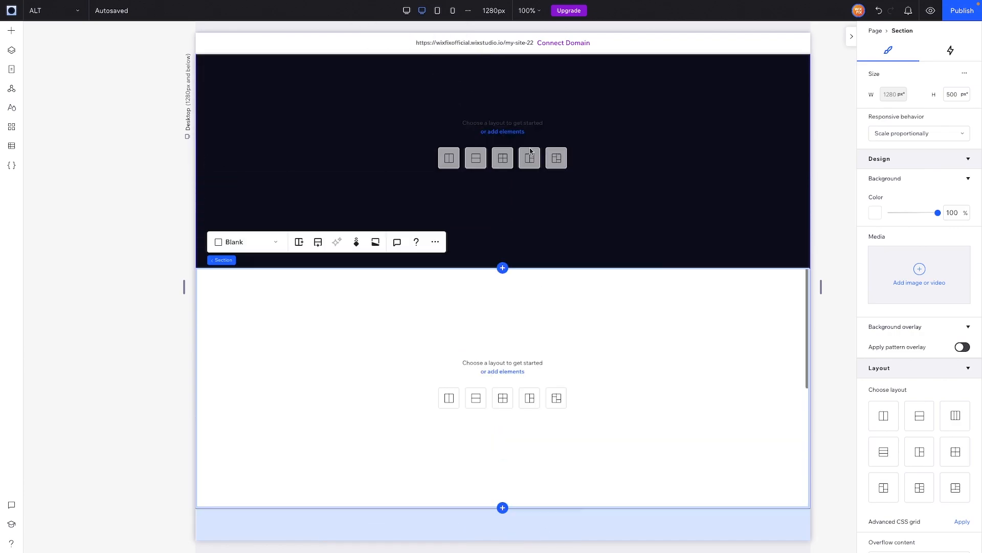
pyautogui.scroll(1, 531, 151)
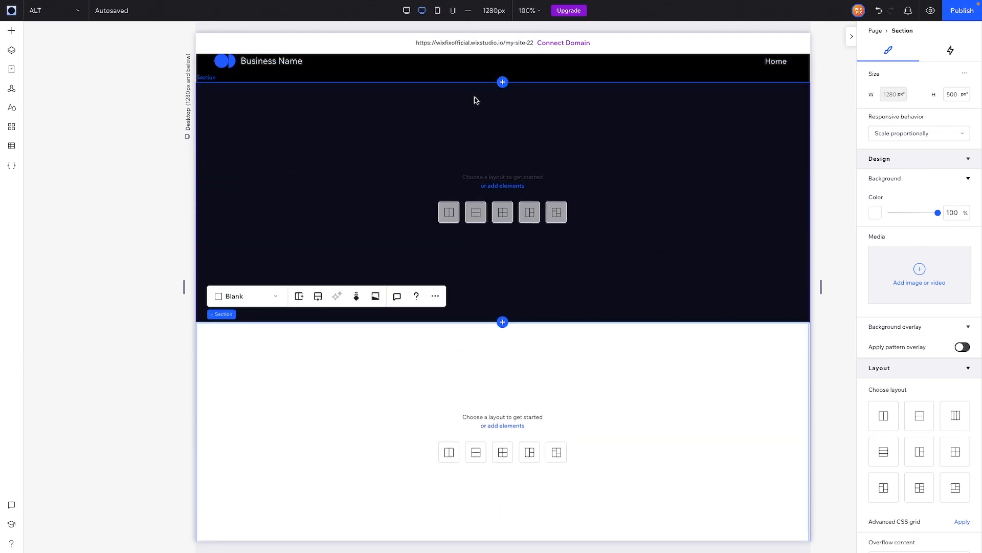
pyautogui.click(660, 179)
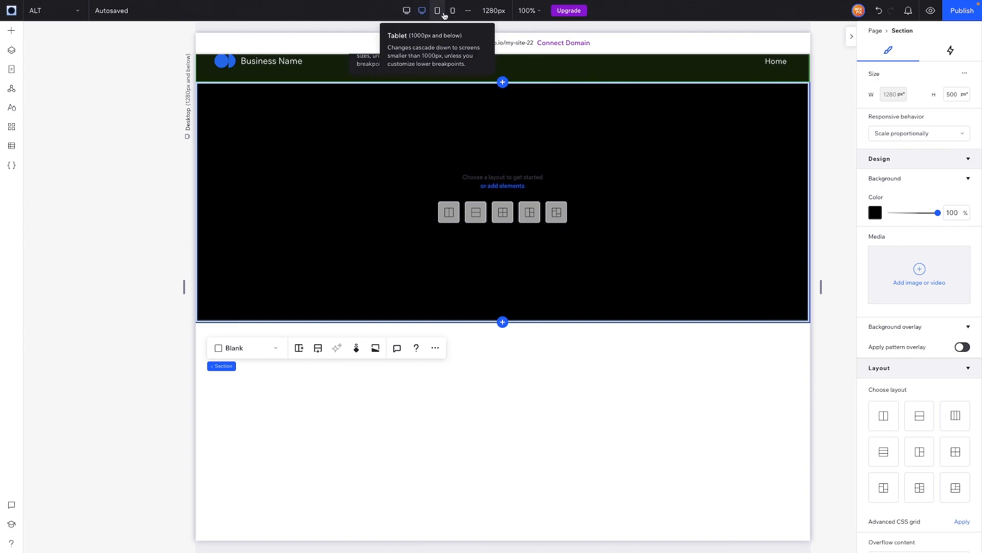
pyautogui.scroll(-3, 682, 276)
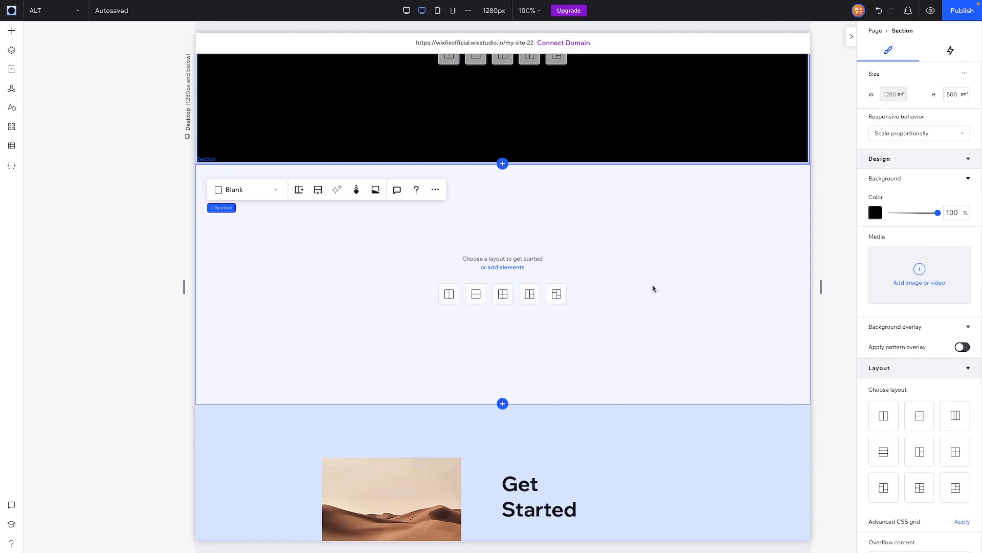
# Switch to the Home page and compare the page breakpoints of its blank section with those of the global CTA section
pyautogui.click(58, 11)
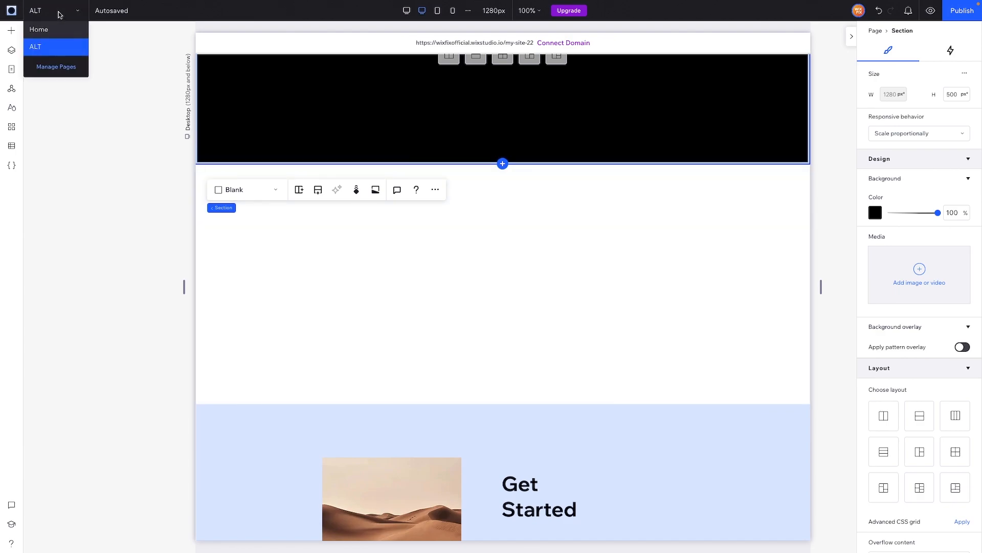
pyautogui.click(59, 32)
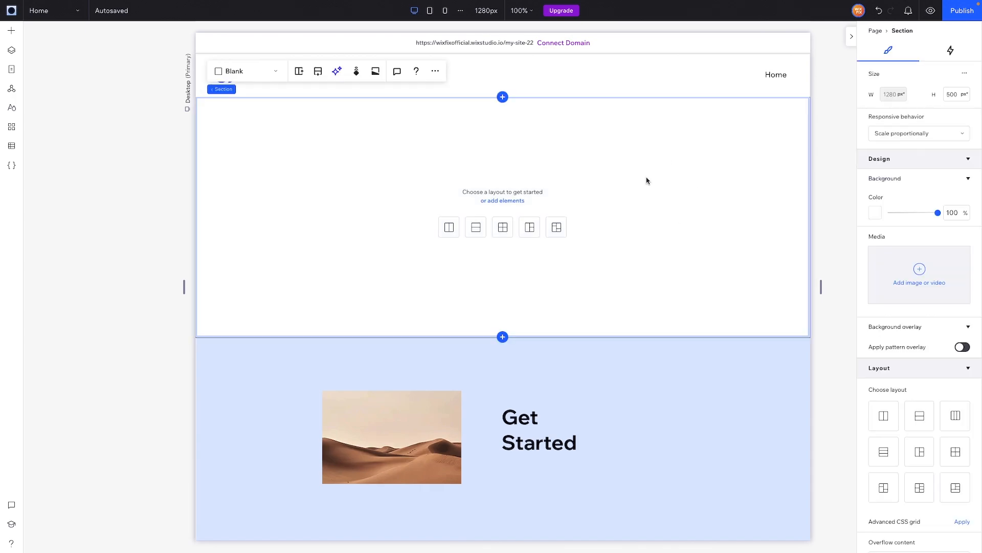
pyautogui.click(459, 12)
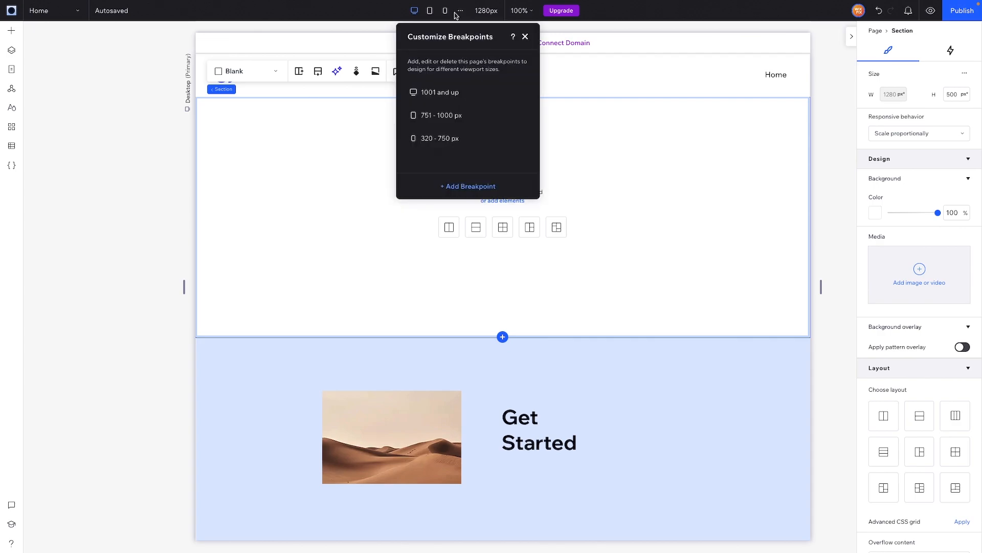
pyautogui.click(525, 34)
pyautogui.scroll(-2, 693, 244)
pyautogui.click(717, 333)
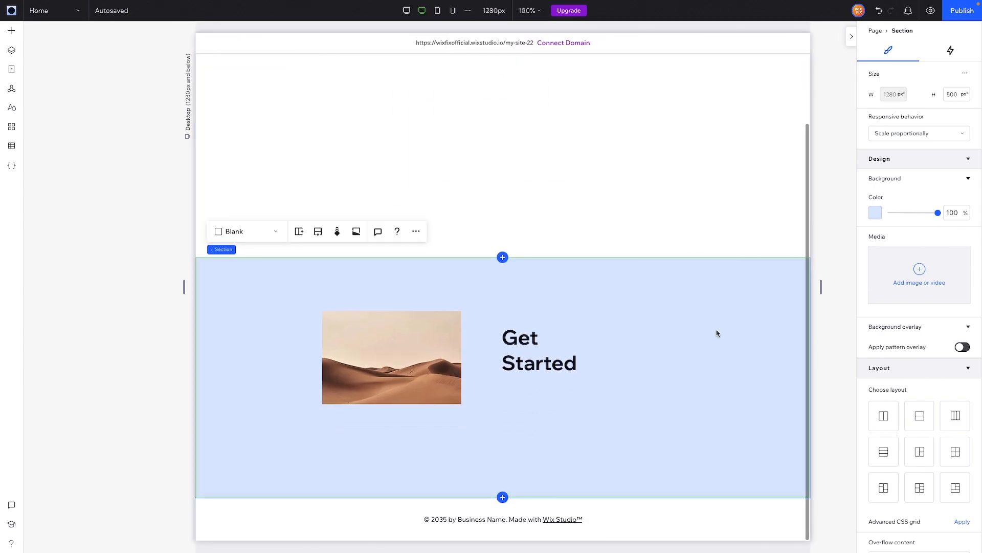